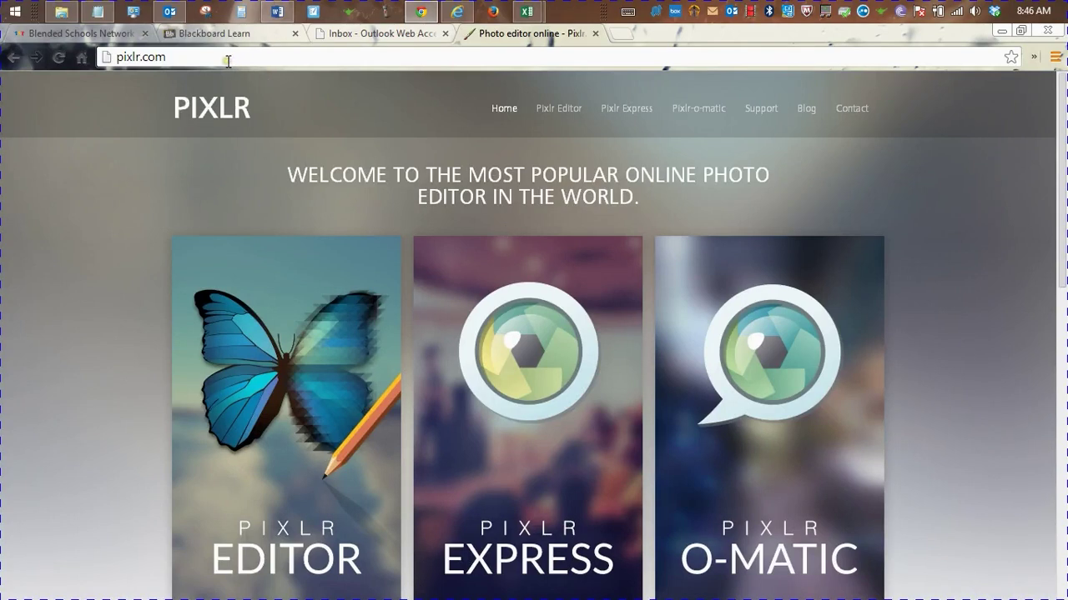
Open the PIXLR EDITOR card from the pixlr.com home page
click(127, 58)
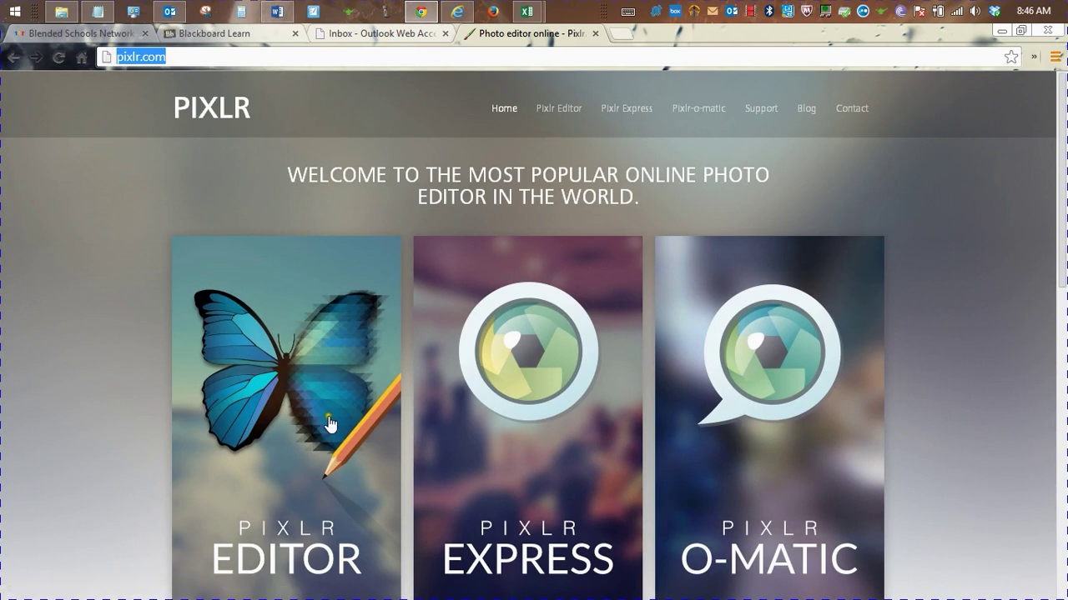
click(266, 362)
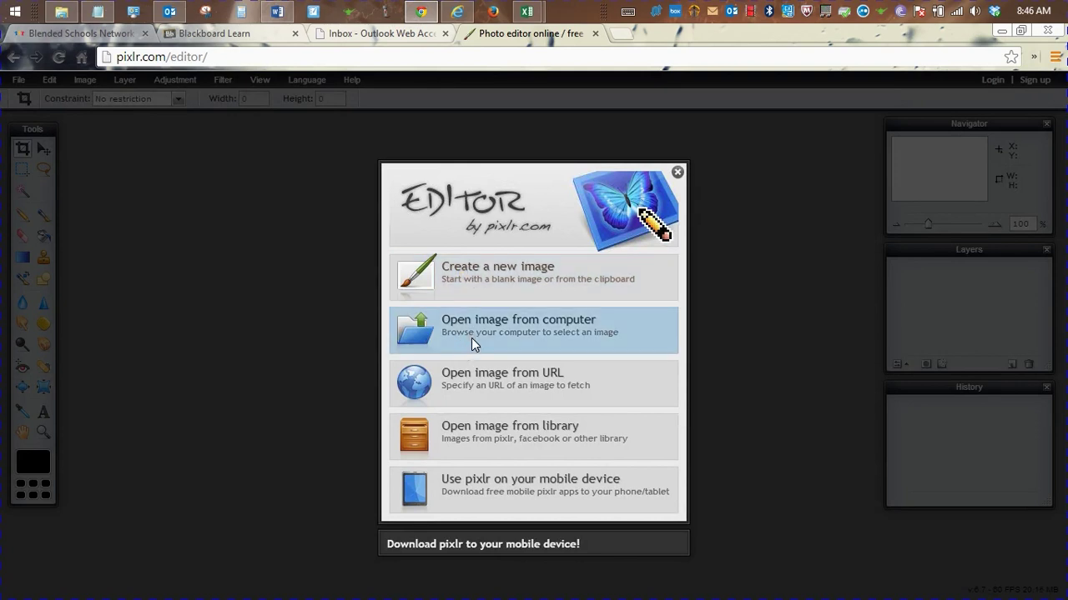
Choose Open image from library and start the Login with Google sign-in
click(479, 381)
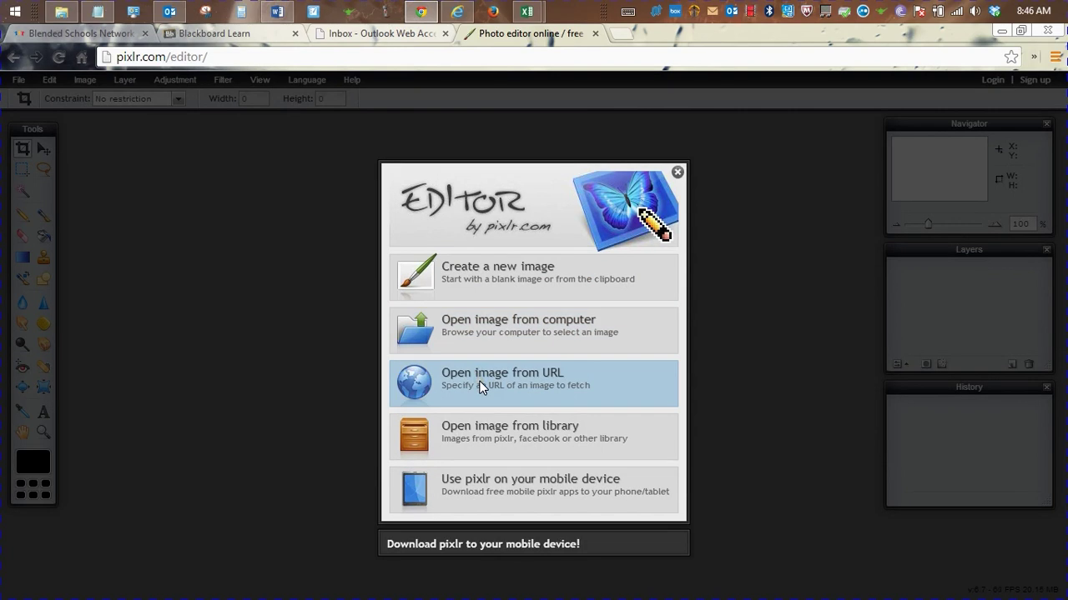
click(490, 434)
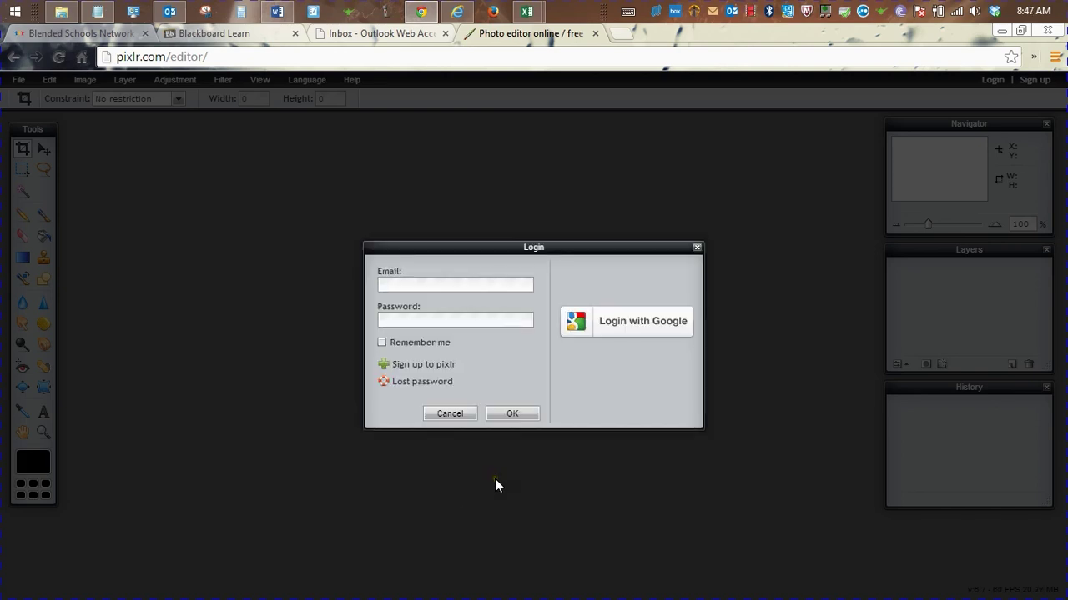
click(437, 285)
click(439, 319)
click(617, 333)
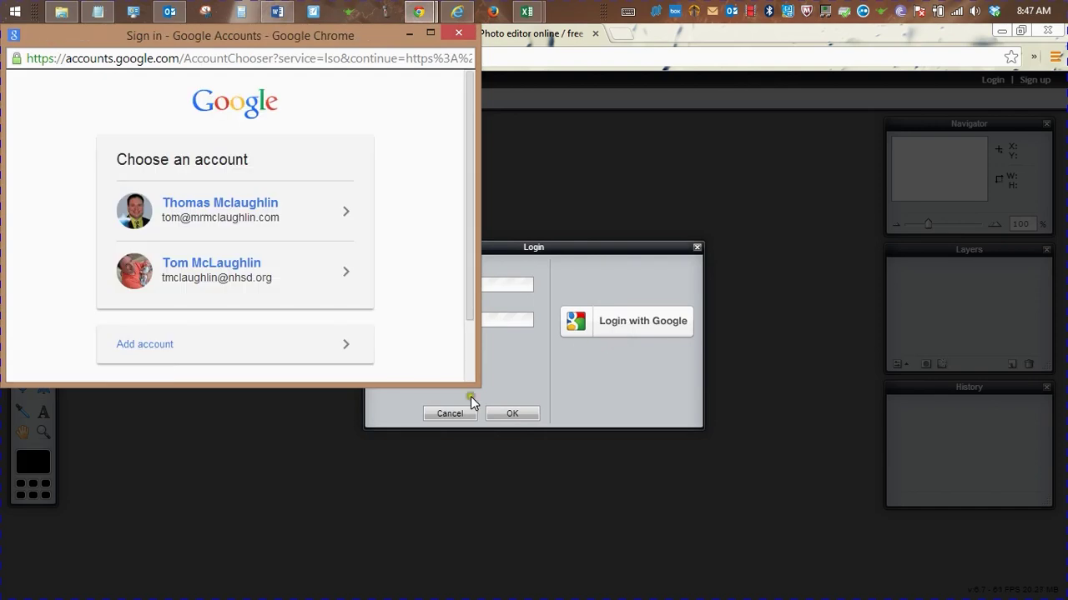
Sign in with the second Google account, re-entering the password until it is accepted
click(246, 277)
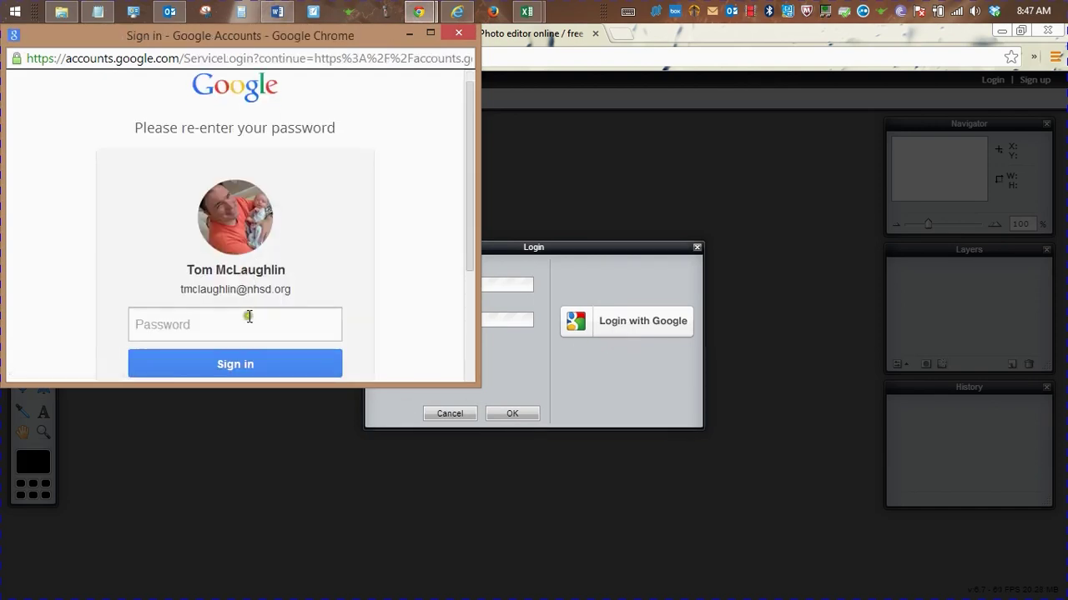
click(249, 322)
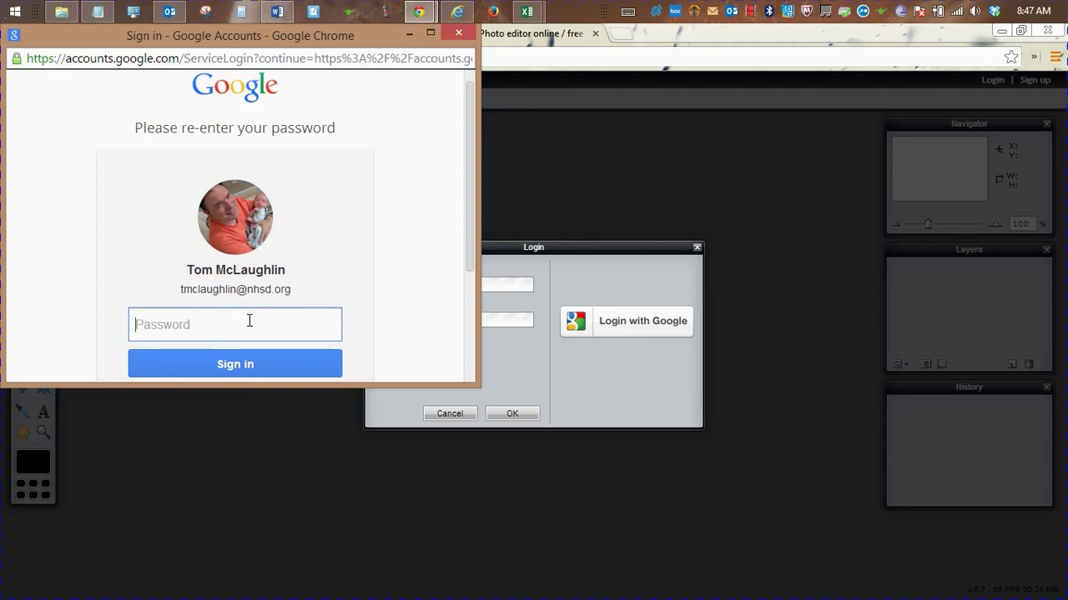
text(•••••••)
key(Return)
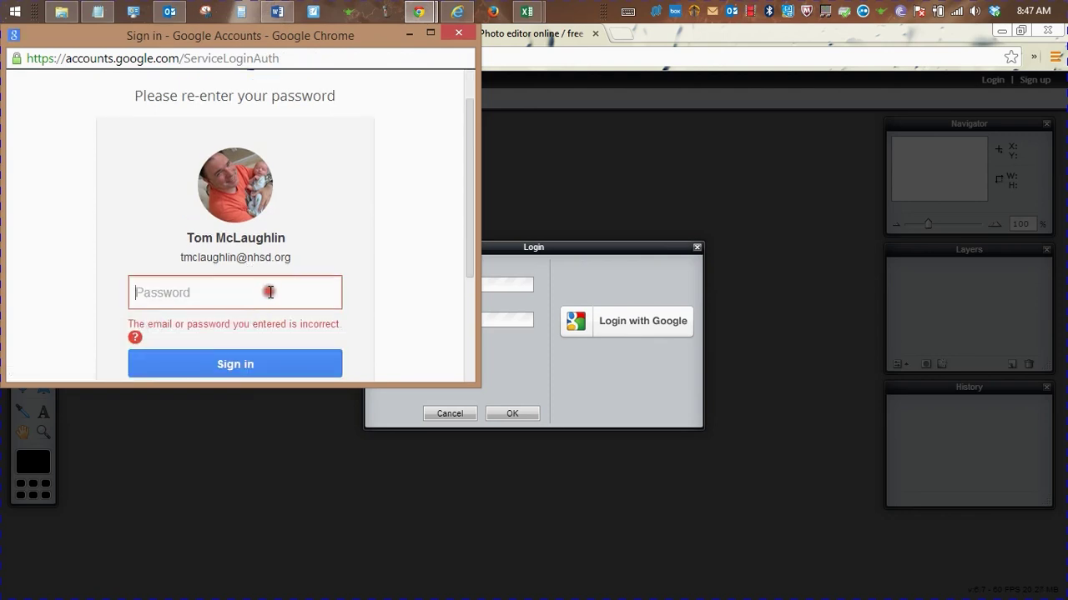
text(••••••)
key(Return)
text(•••••••)
key(Return)
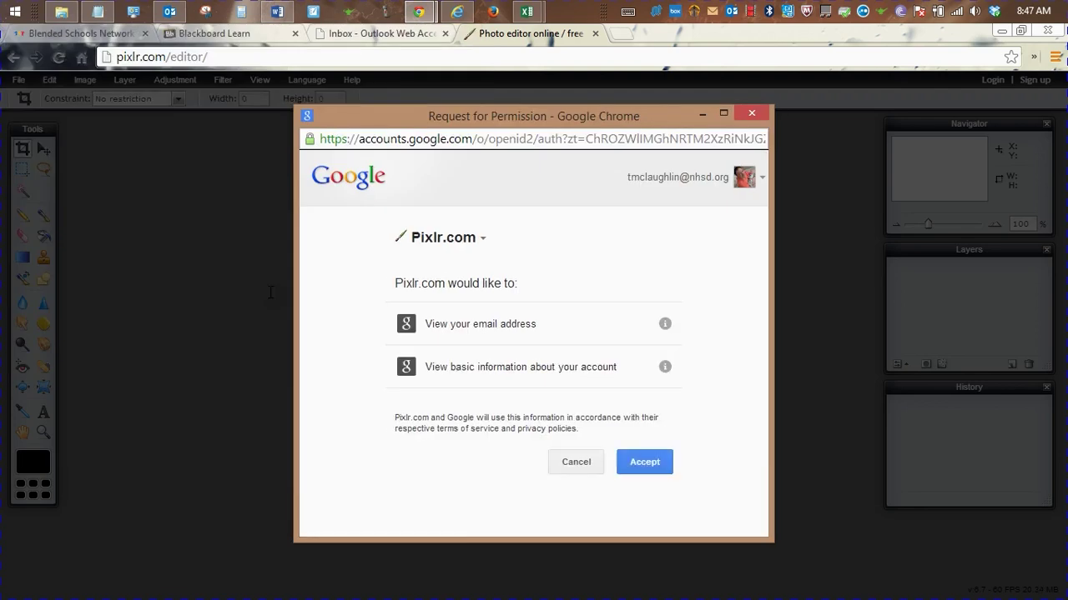
Review the email and basic-info permission details, then accept Pixlr's access request
click(667, 324)
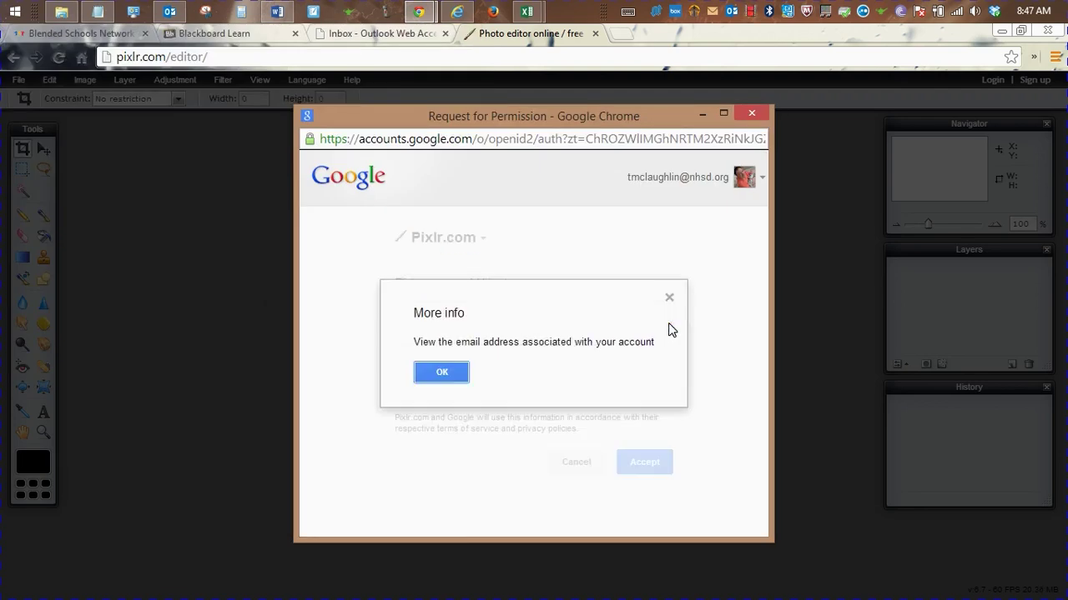
click(455, 372)
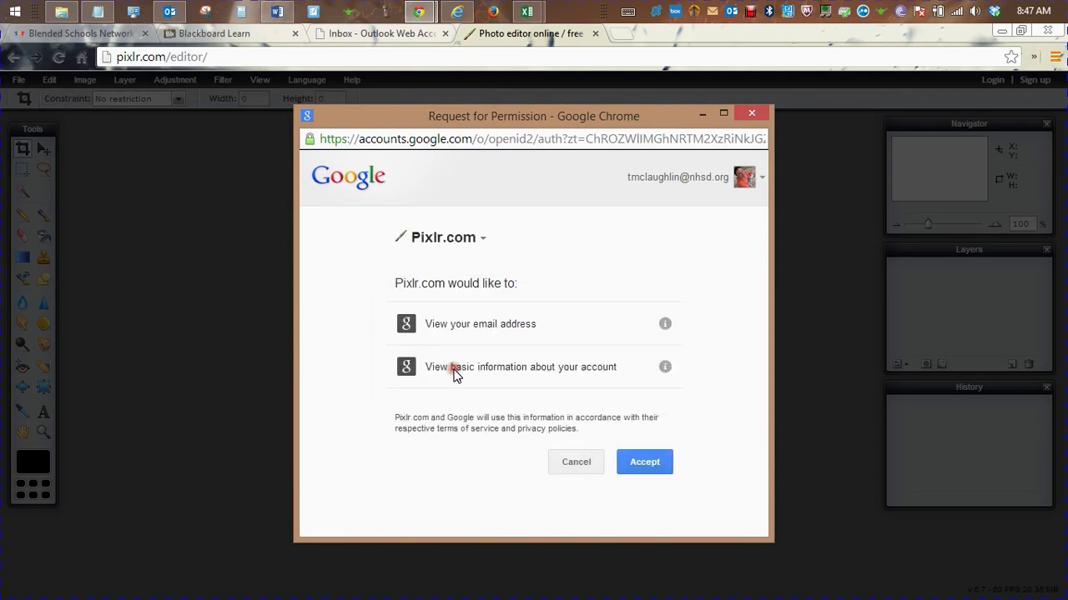
click(665, 368)
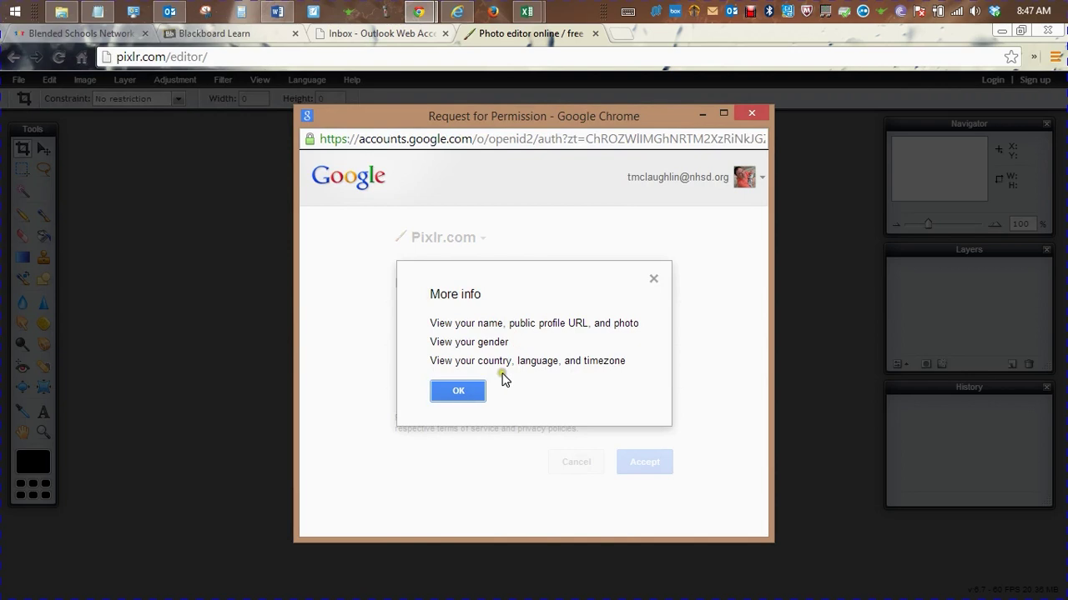
click(456, 394)
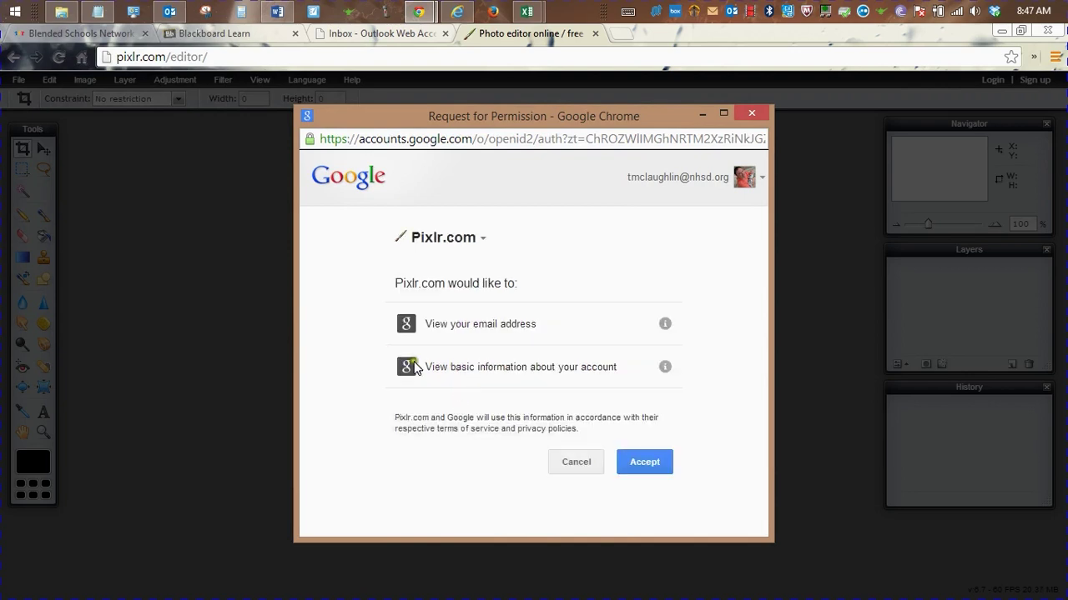
click(636, 465)
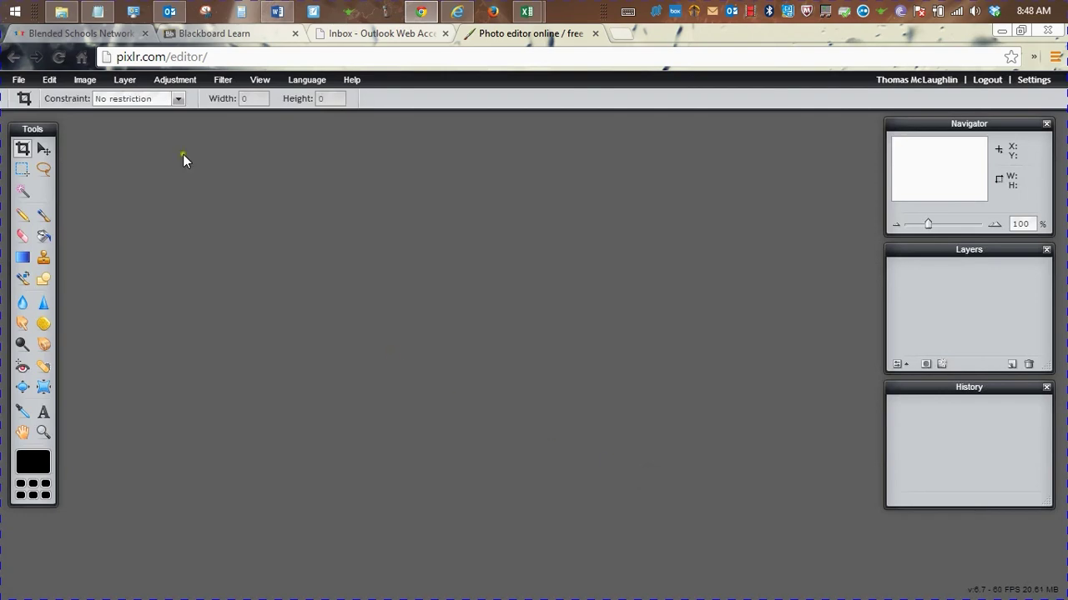
click(21, 83)
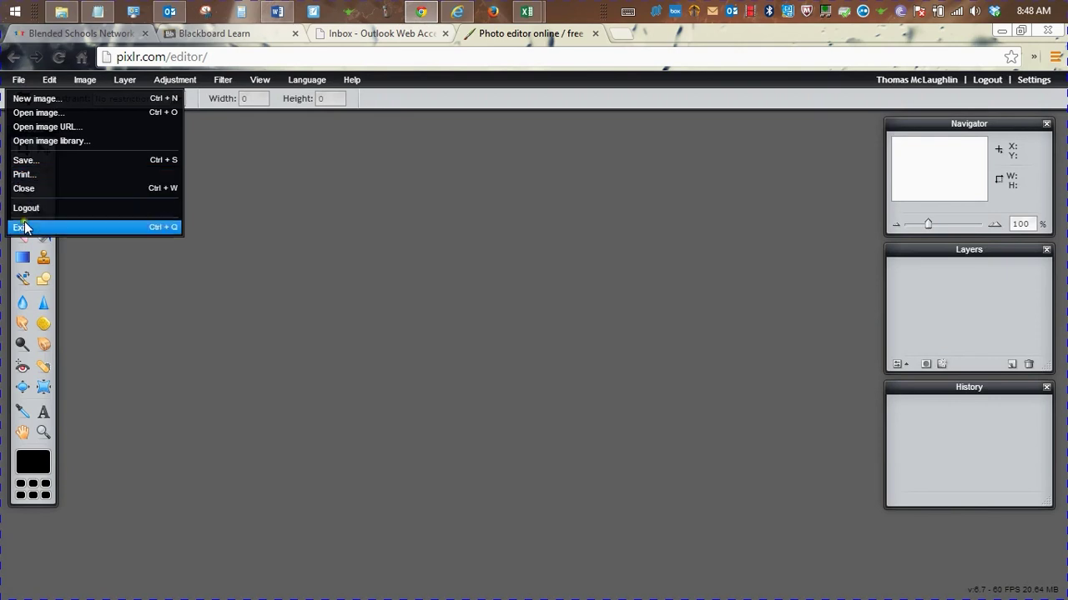
Create a new transparent image from the Banner 468 x 60 preset
click(36, 100)
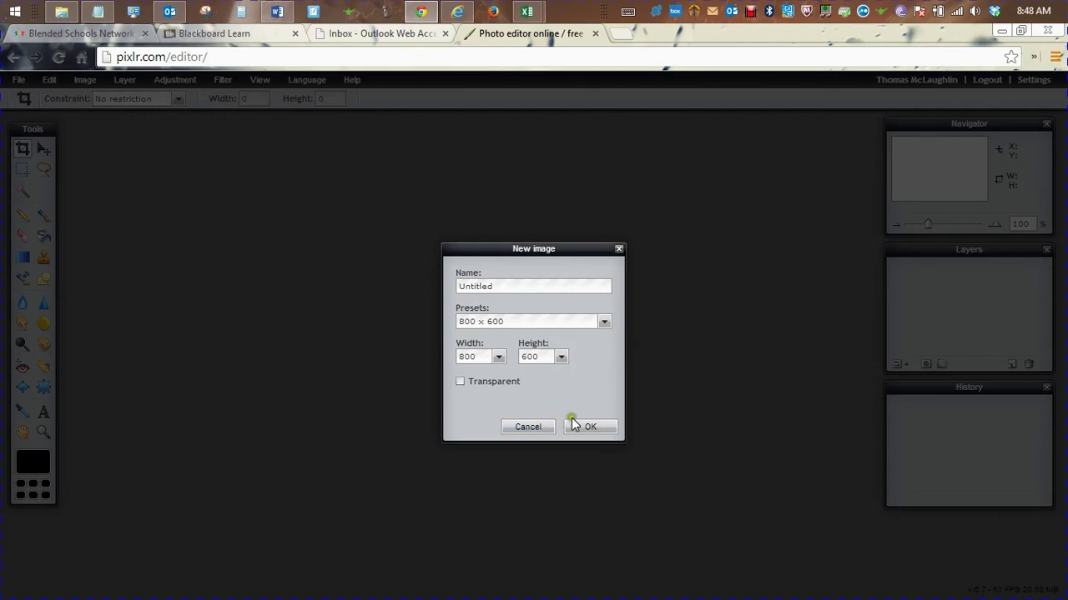
click(542, 320)
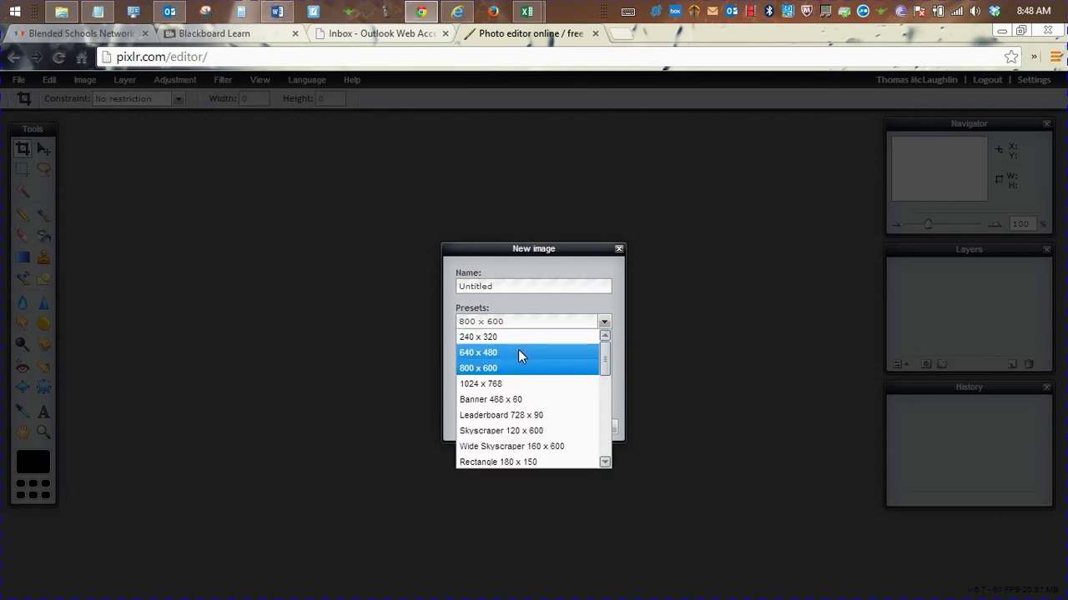
drag(518, 349, 517, 400)
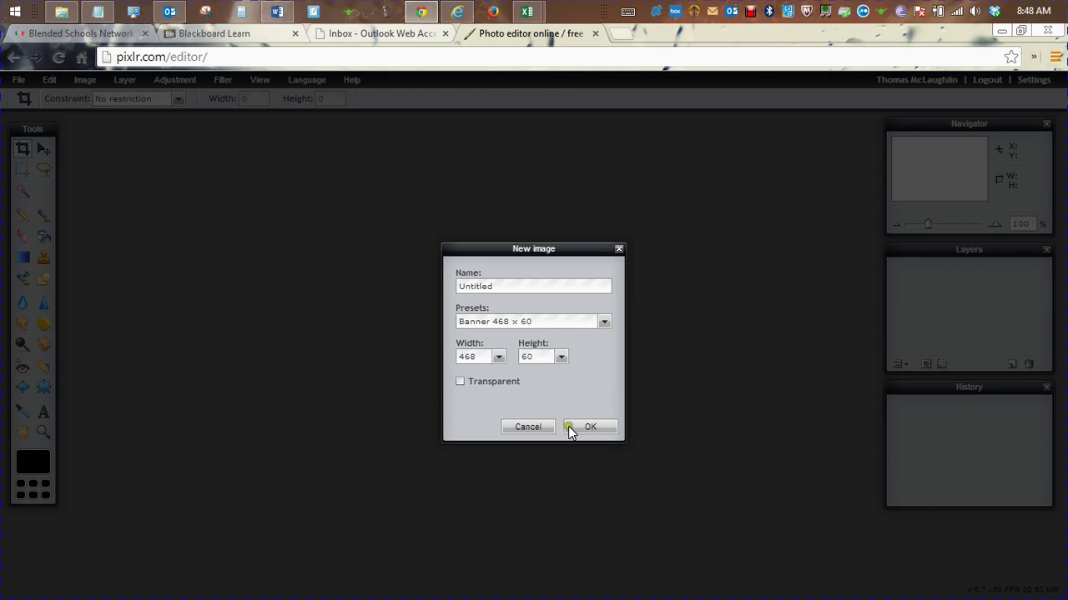
click(502, 382)
click(581, 423)
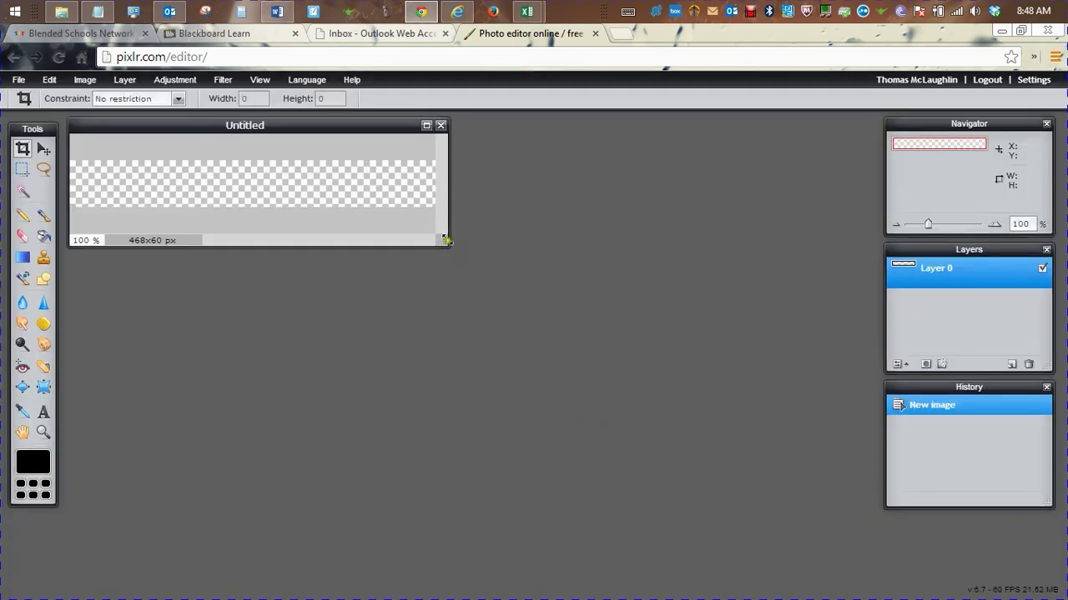
Enlarge the image window and zoom the canvas to 180%
click(557, 304)
drag(443, 241, 498, 275)
drag(573, 309, 744, 392)
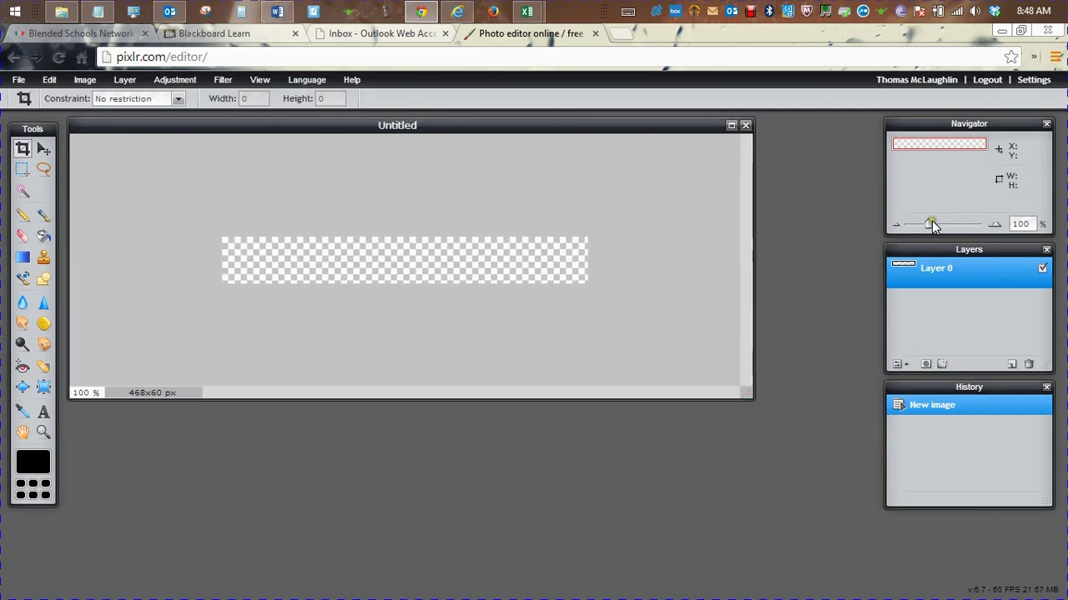
drag(930, 223, 933, 223)
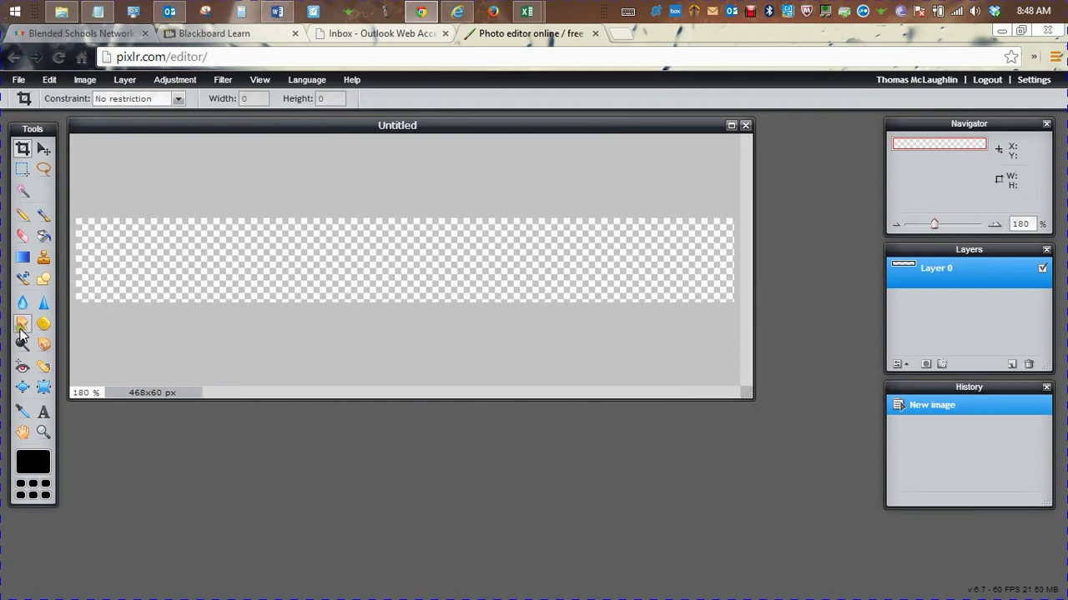
Start File > Open image URL, cancel it, and open a new browser tab
click(84, 84)
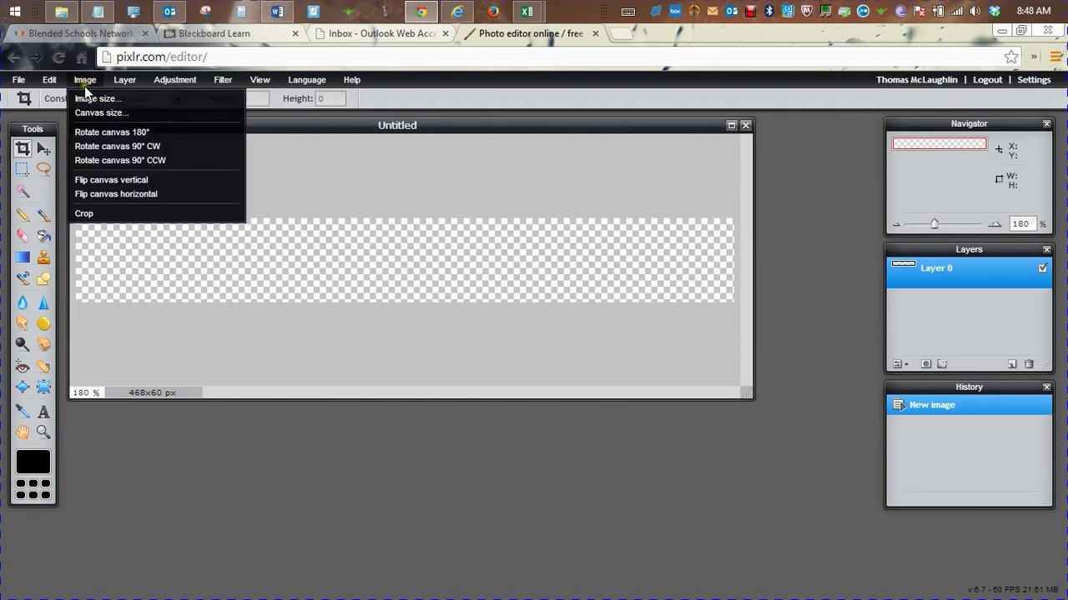
mouse_move(25, 81)
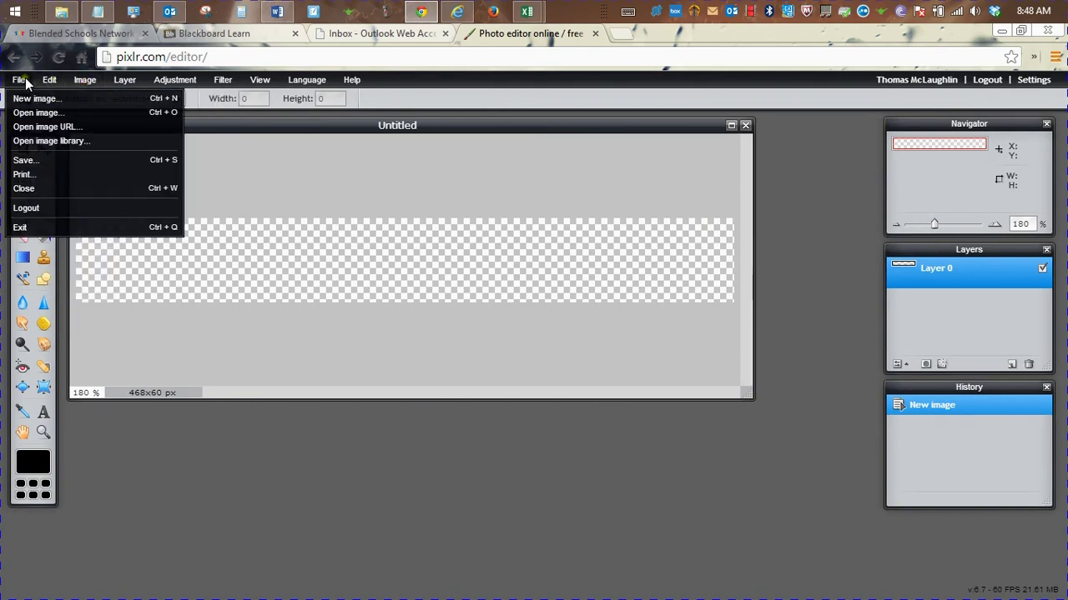
click(31, 127)
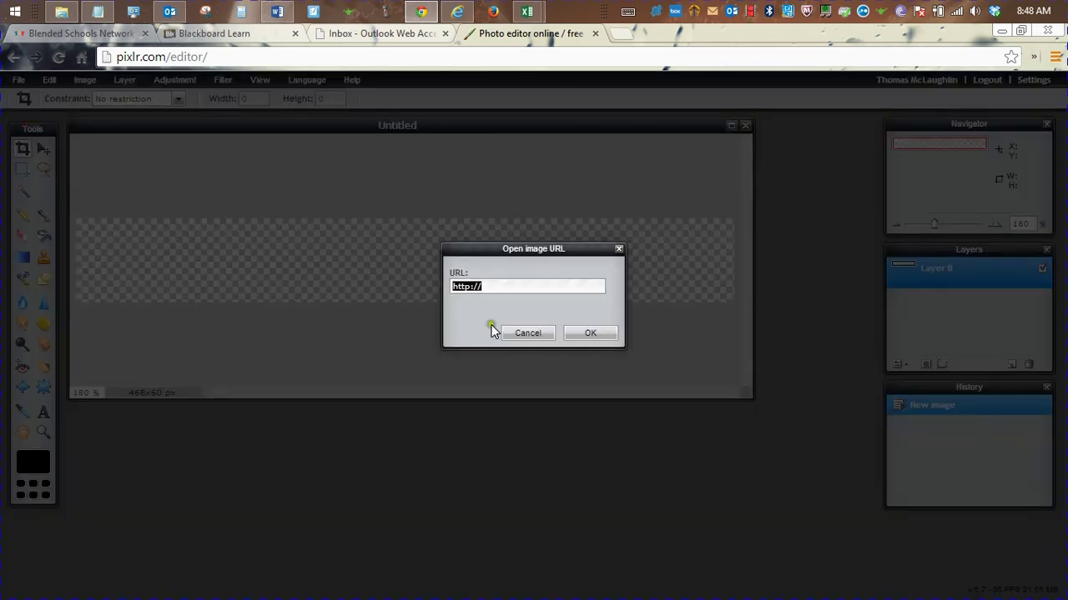
click(526, 334)
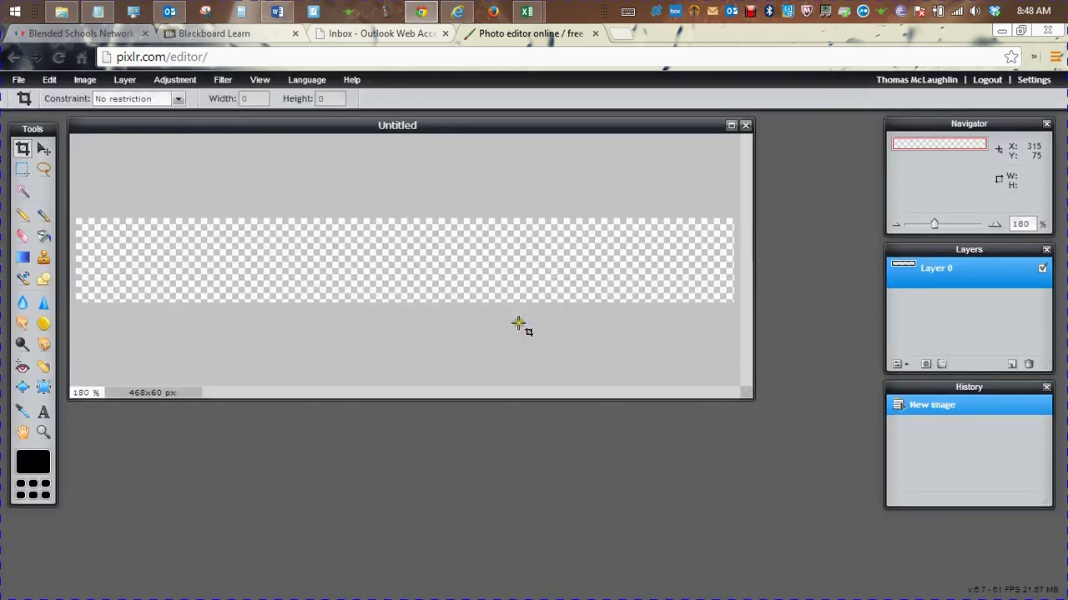
click(620, 30)
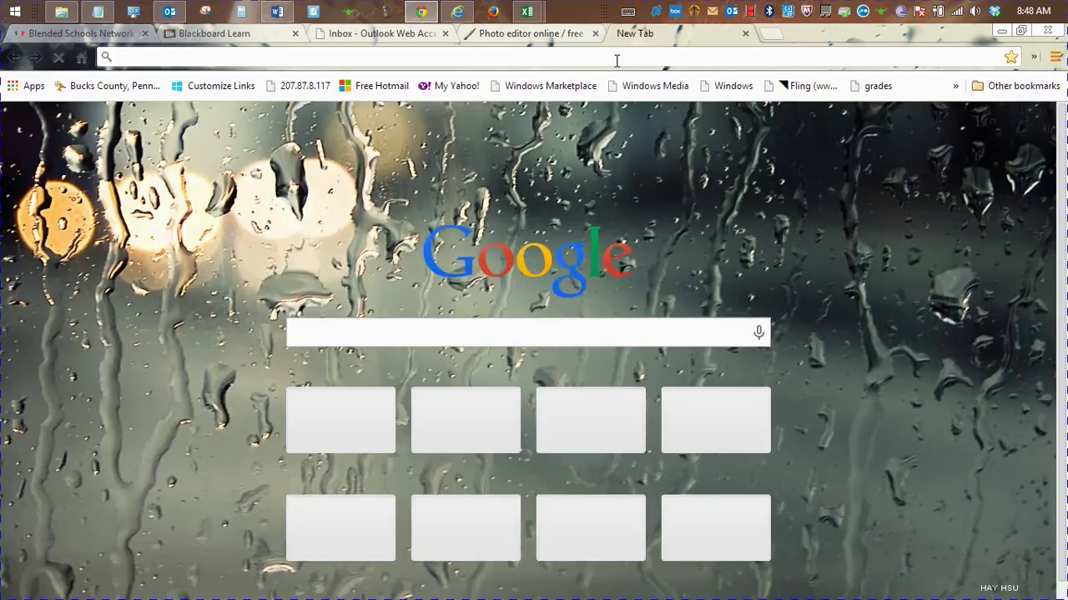
Search Google for 'dragon free images'
click(558, 334)
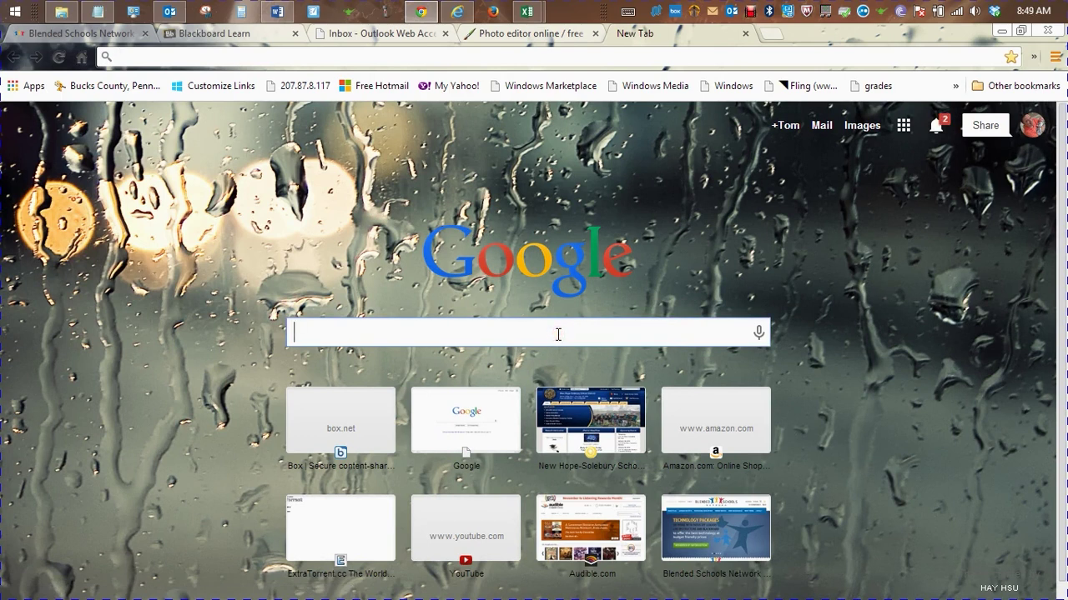
text(dragon)
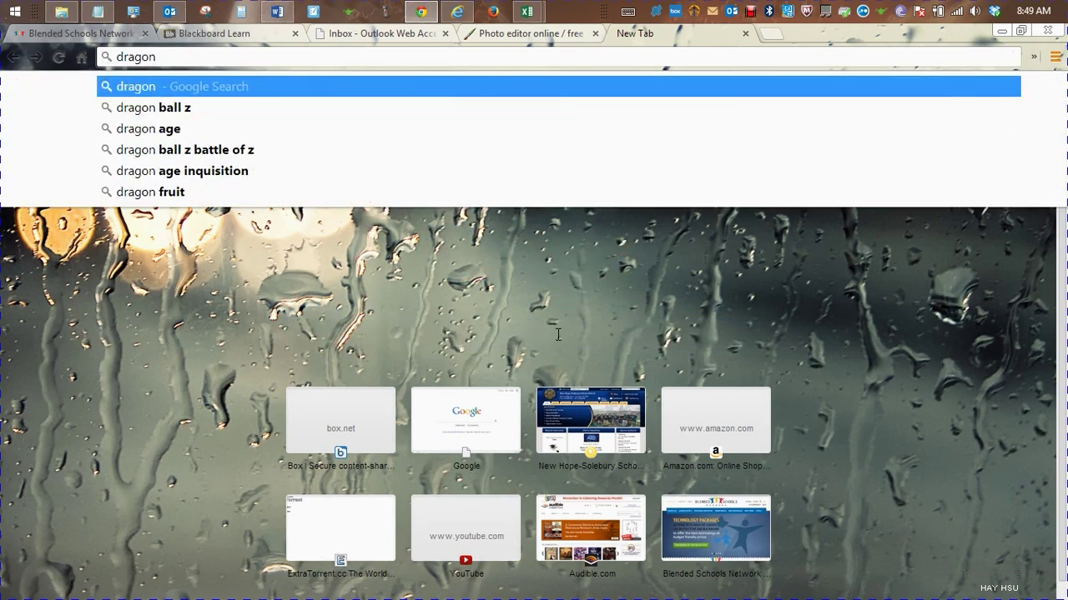
text( free im)
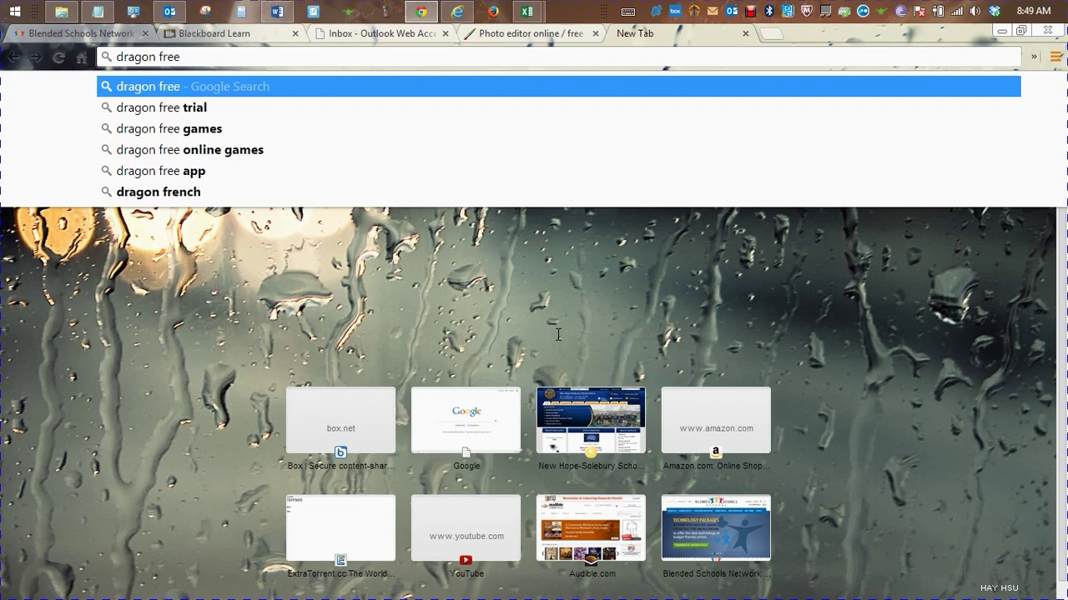
text(ages)
key(Return)
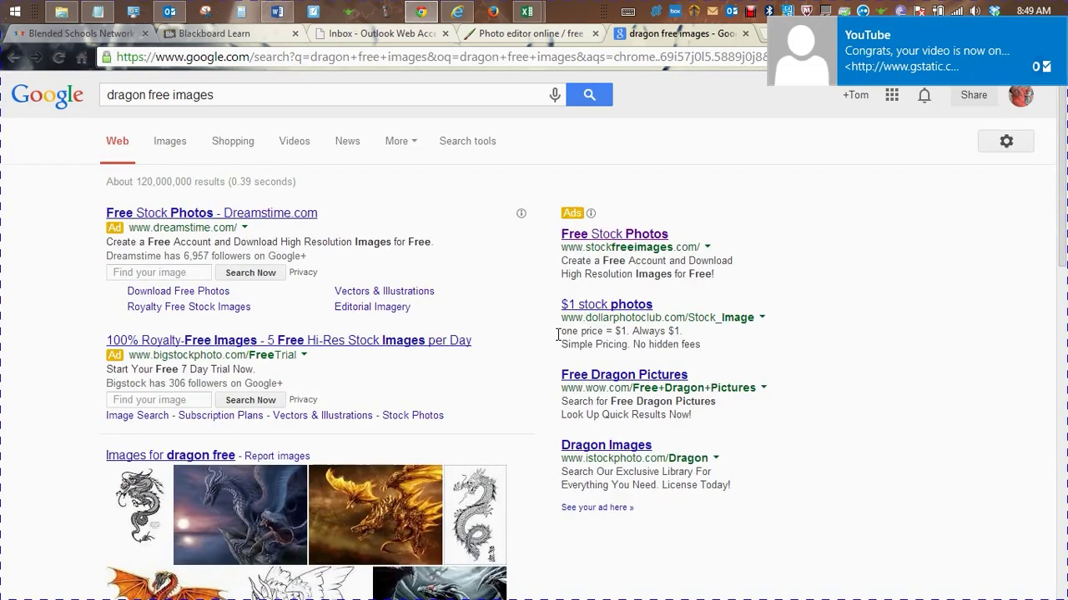
Dismiss the YouTube notification and close the Outlook window from the taskbar
click(1053, 31)
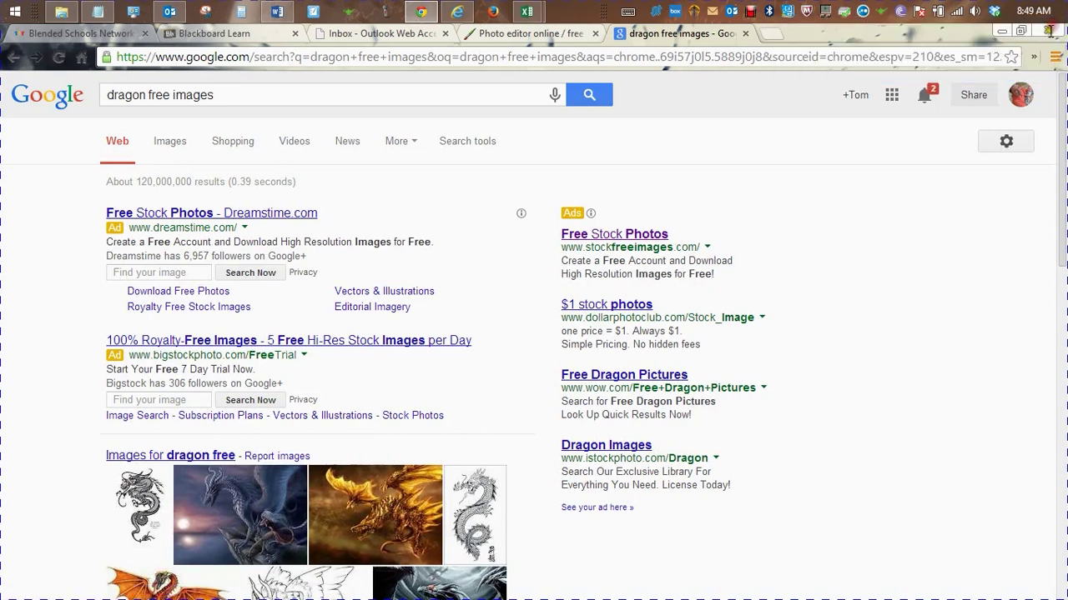
right_click(169, 12)
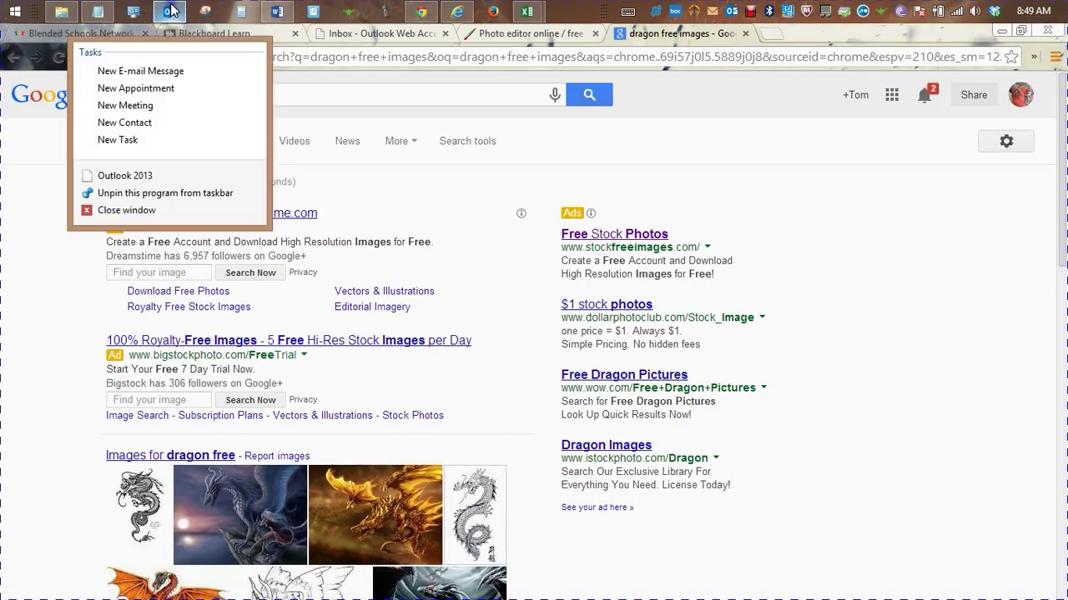
click(127, 211)
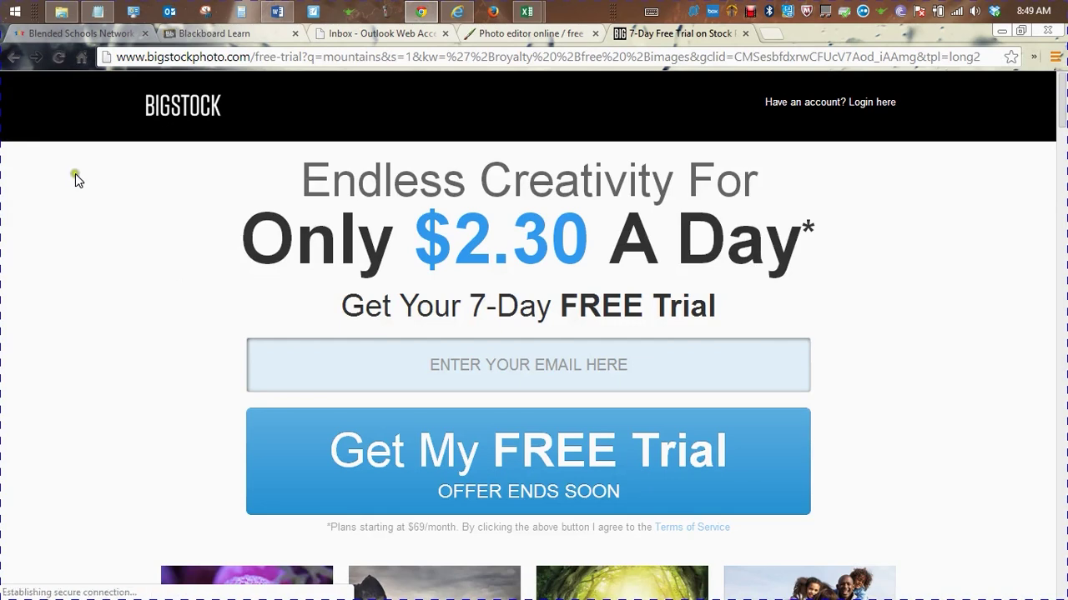
Go back from the Bigstock page and open the CanStockPhoto dragon stock photos result
click(12, 57)
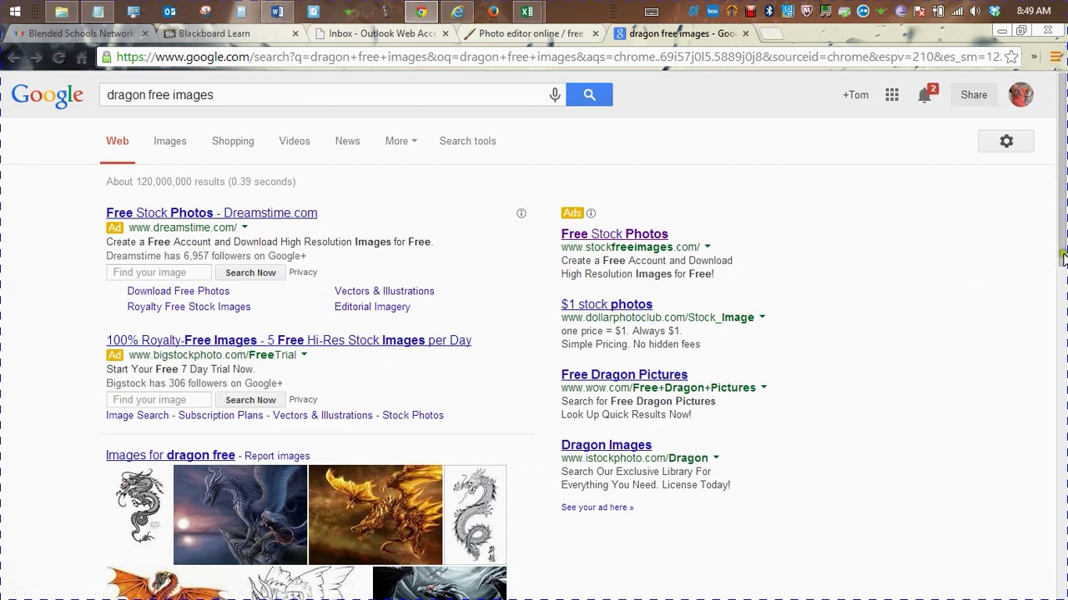
drag(1061, 259, 1062, 579)
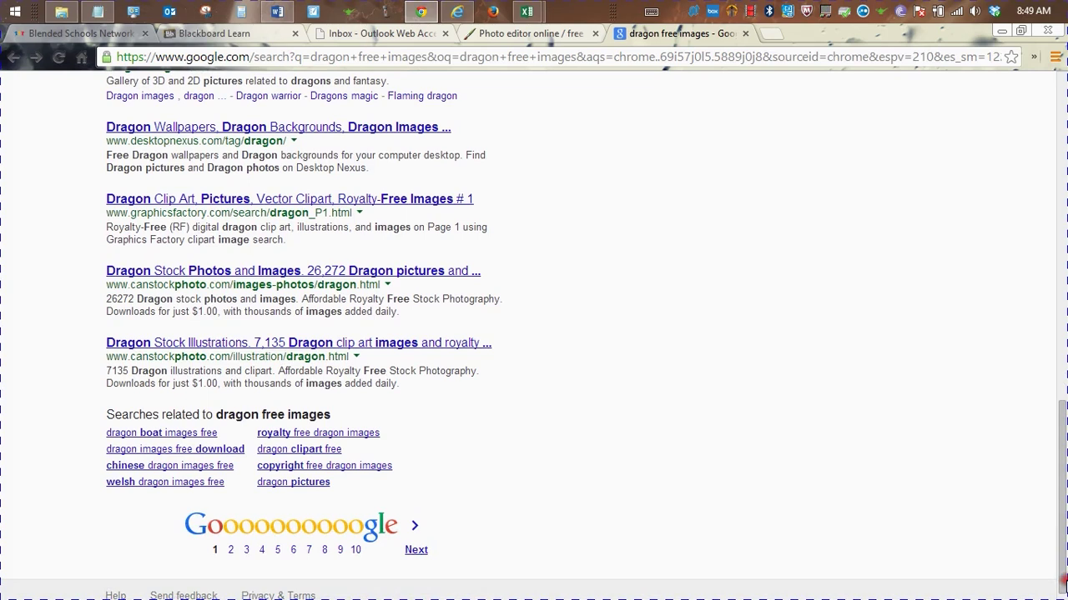
click(448, 278)
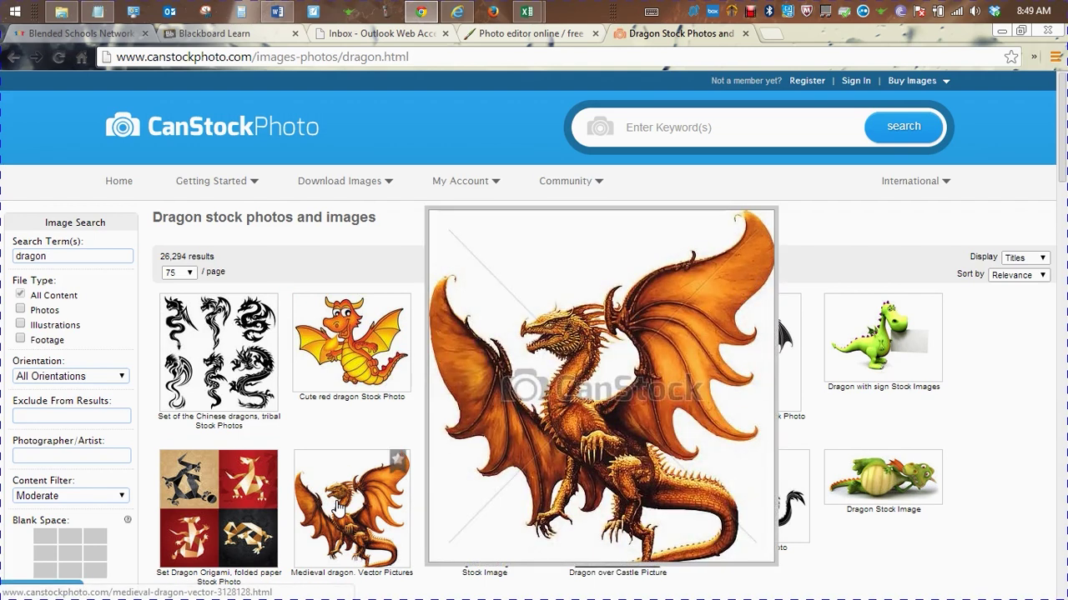
Open the Medieval dragon vector's detail page, then return to the Pixlr tab
click(338, 507)
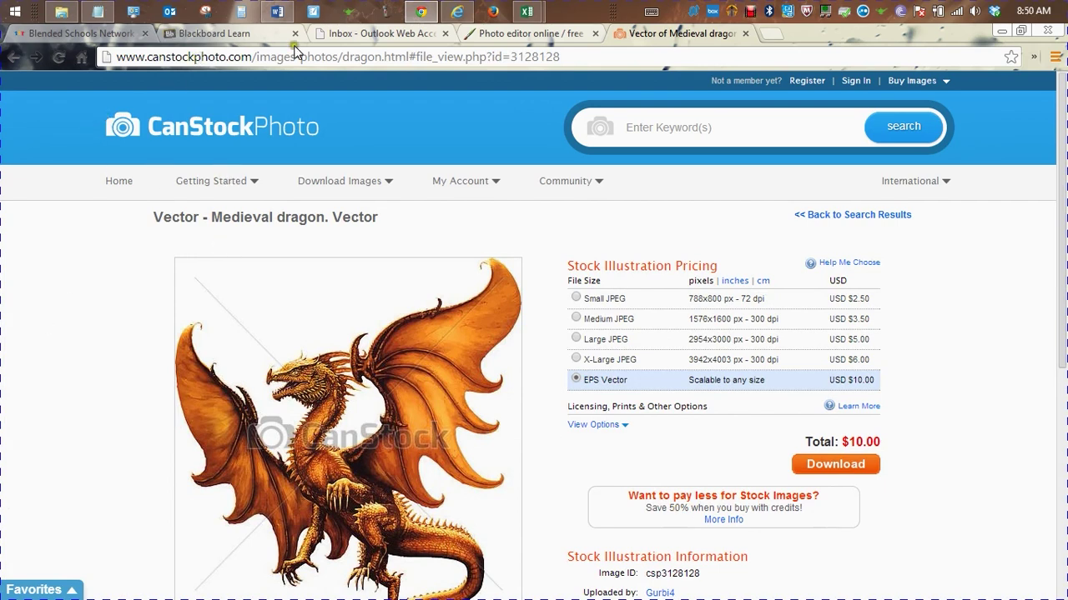
click(506, 39)
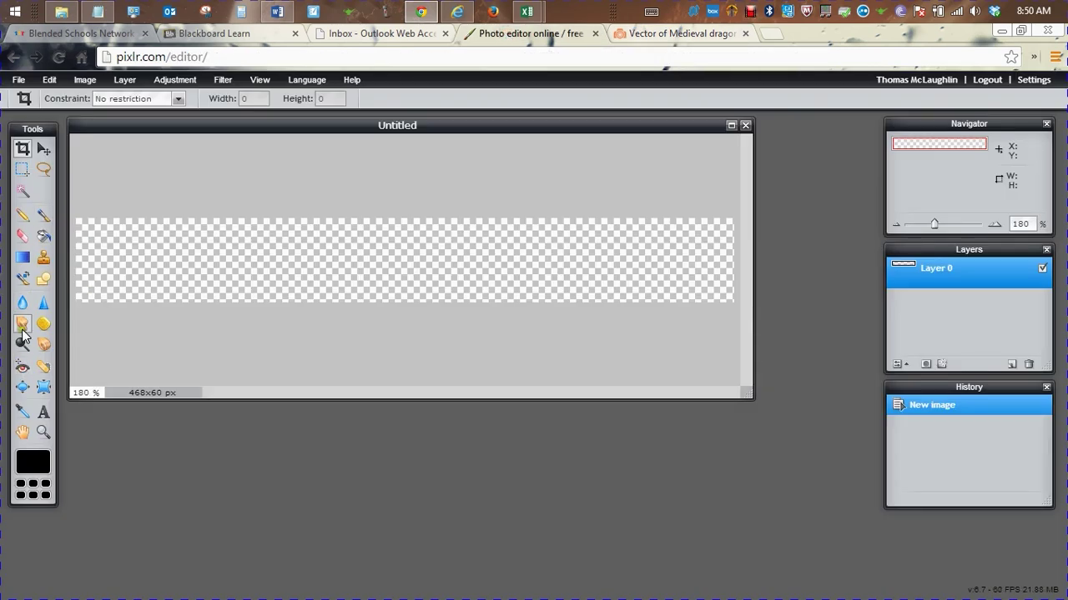
Add a first text attempt 'Mr. McLaughlin......' on the banner
click(43, 412)
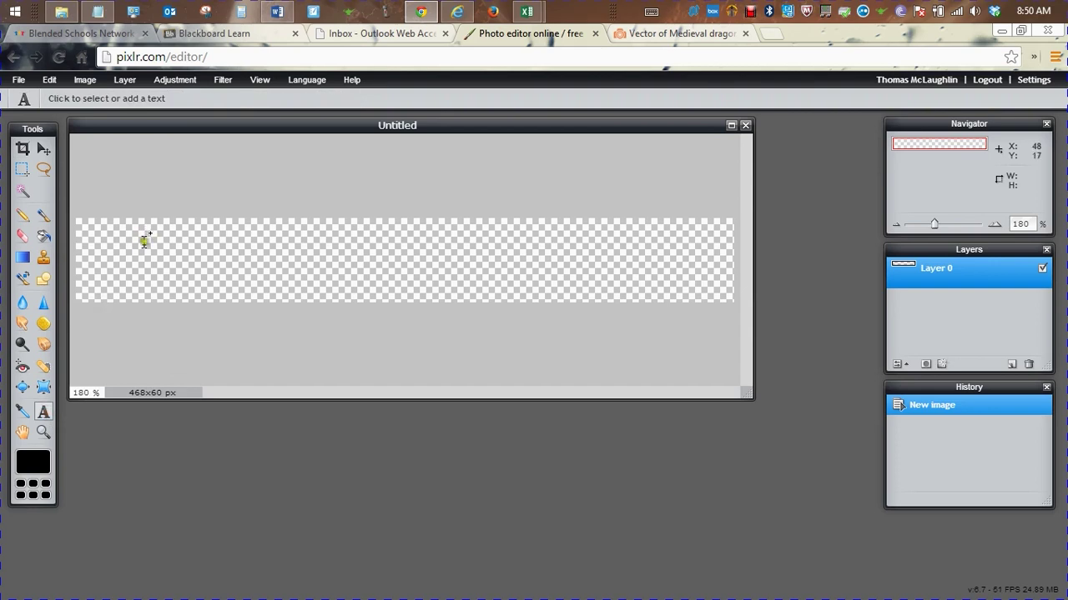
click(145, 243)
text(Mr.)
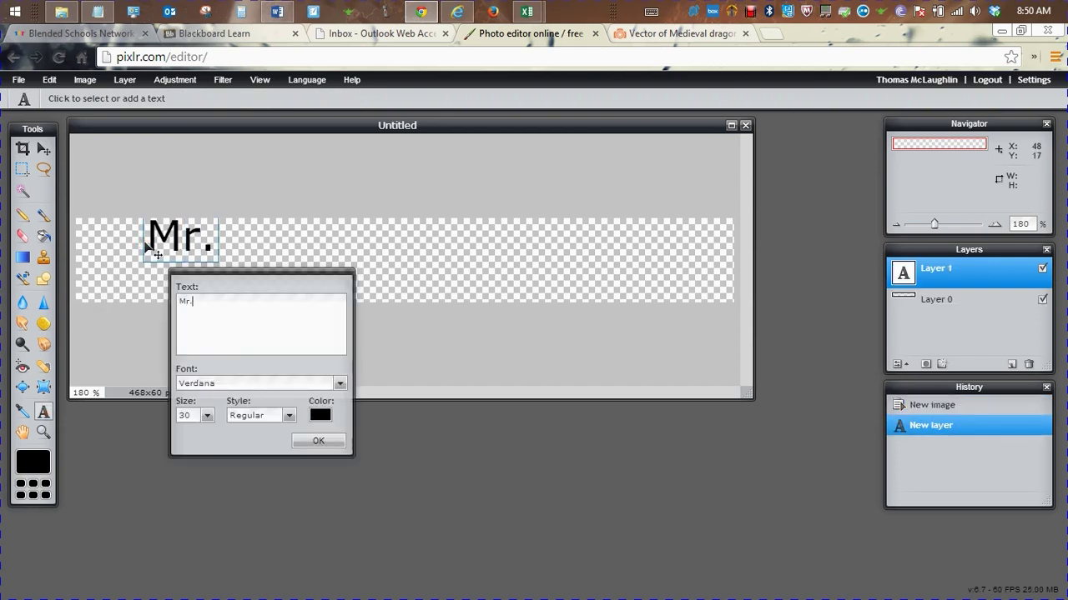
text( McLaughlin......)
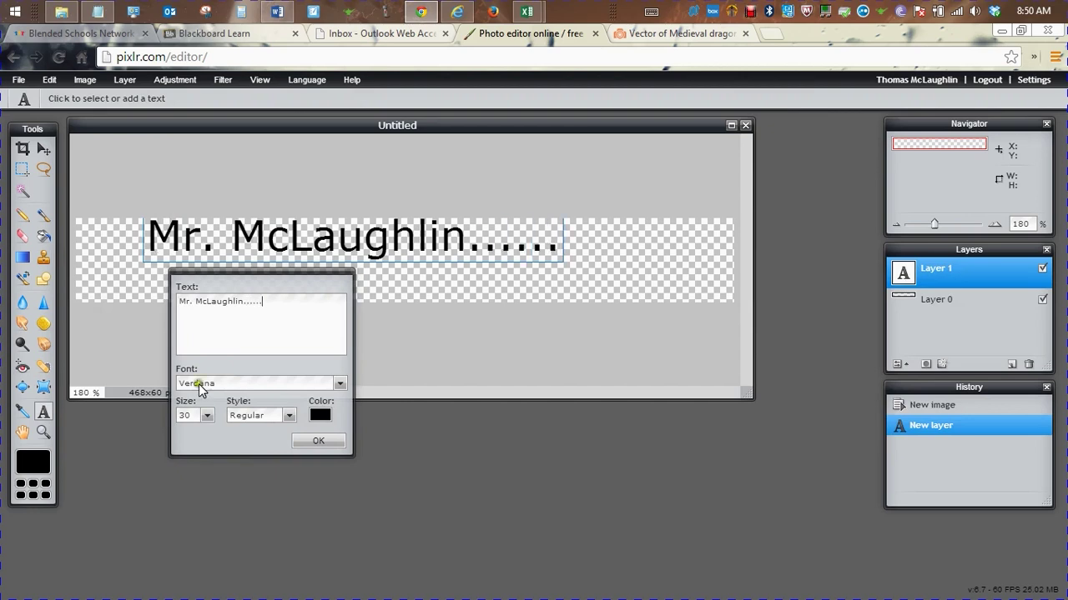
click(301, 444)
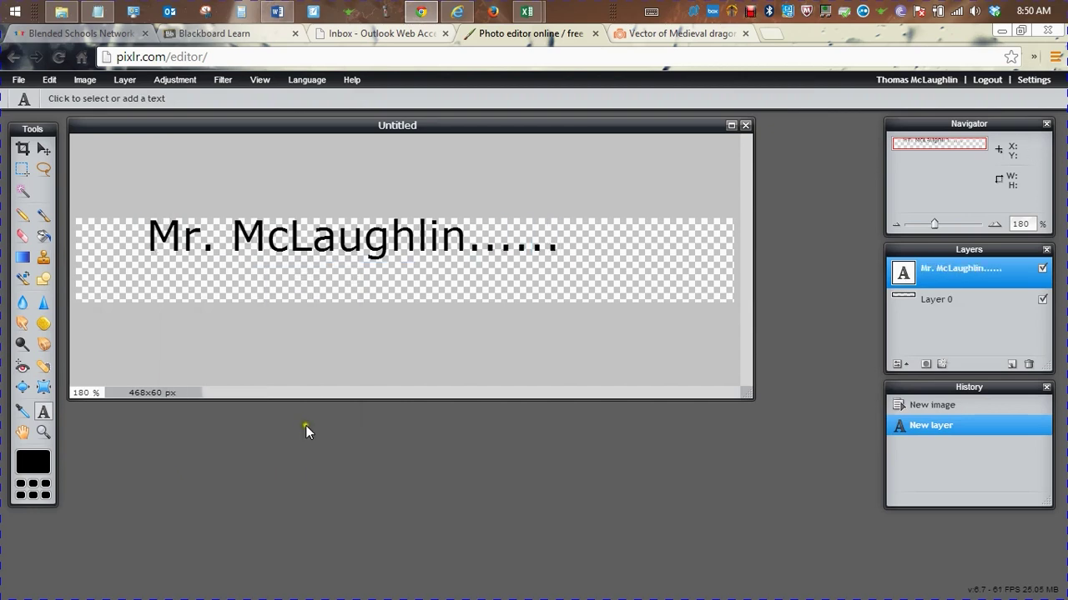
Revert to the blank image, add a new empty layer, and reselect Layer 2
click(22, 257)
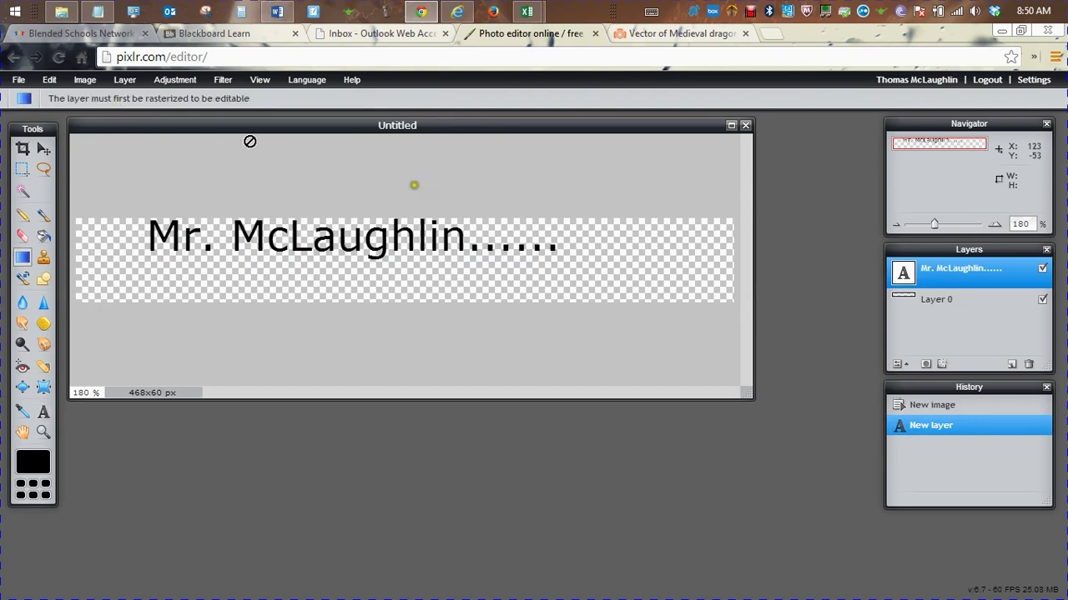
click(934, 408)
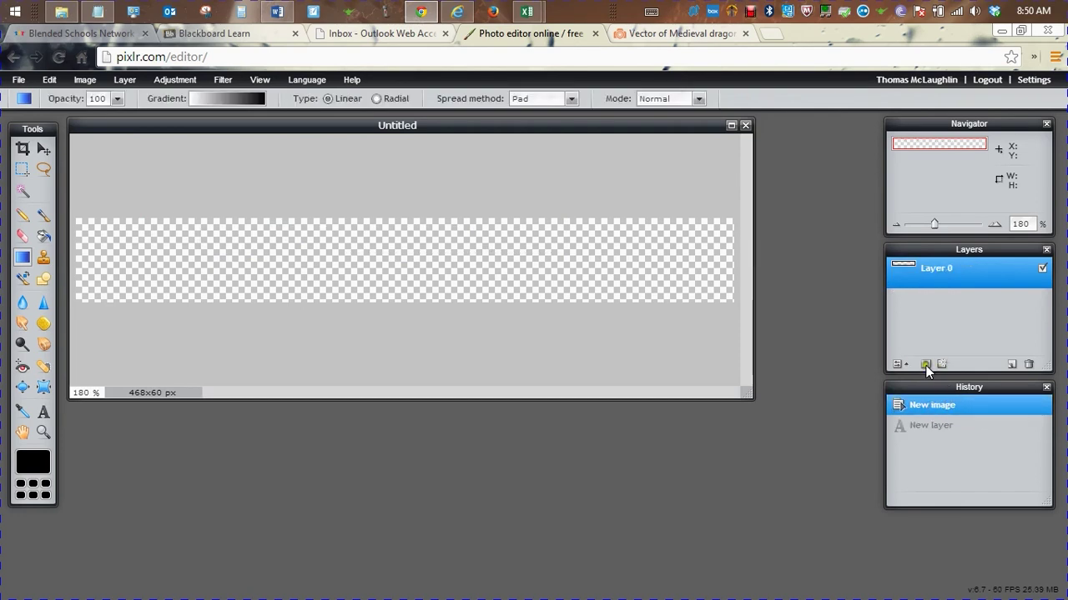
click(1012, 364)
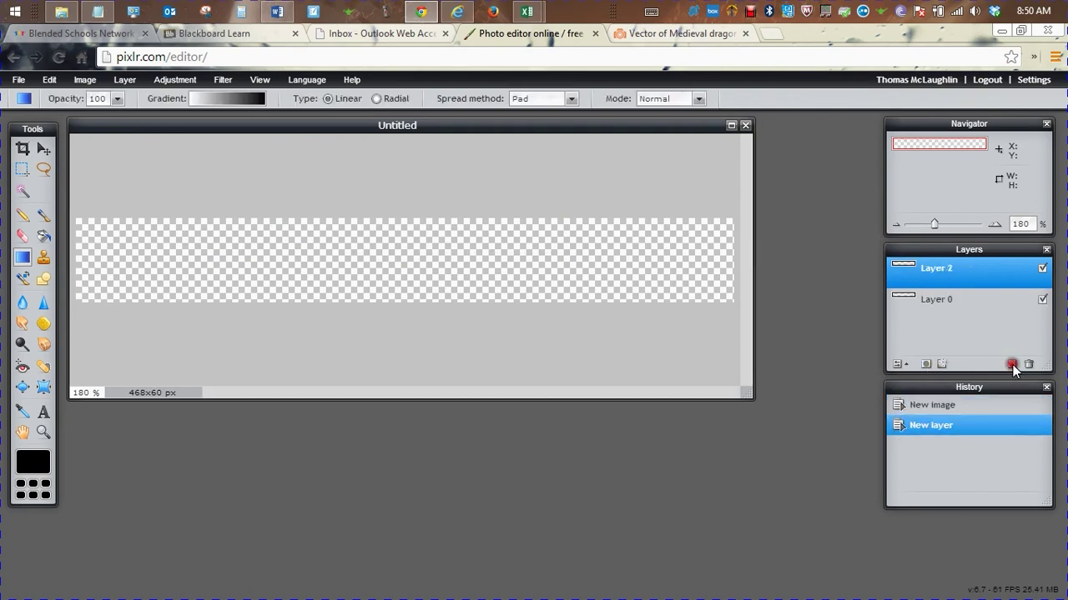
click(954, 408)
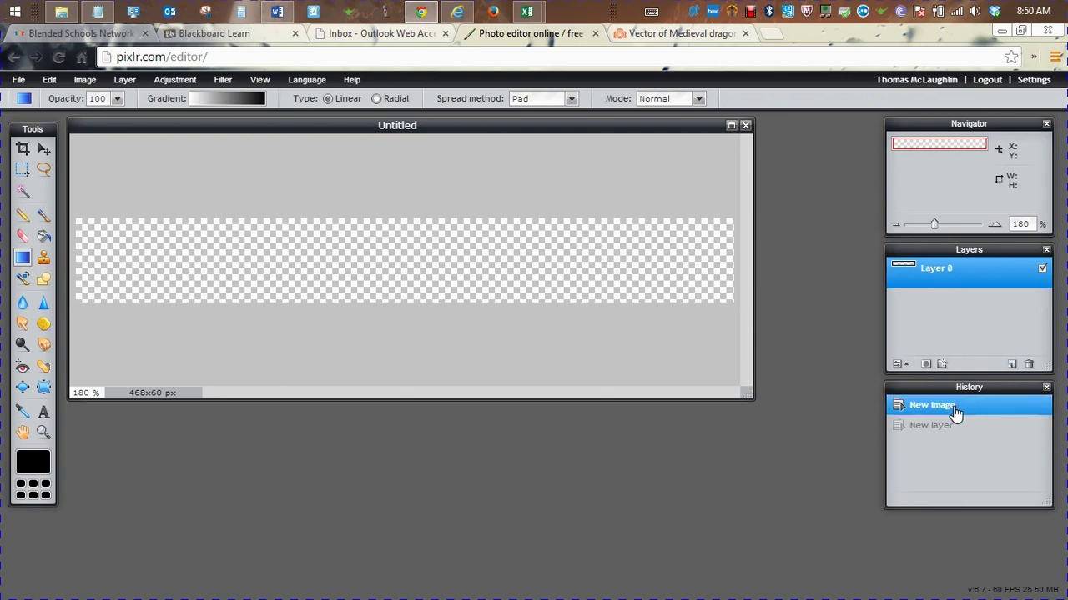
click(944, 426)
click(965, 301)
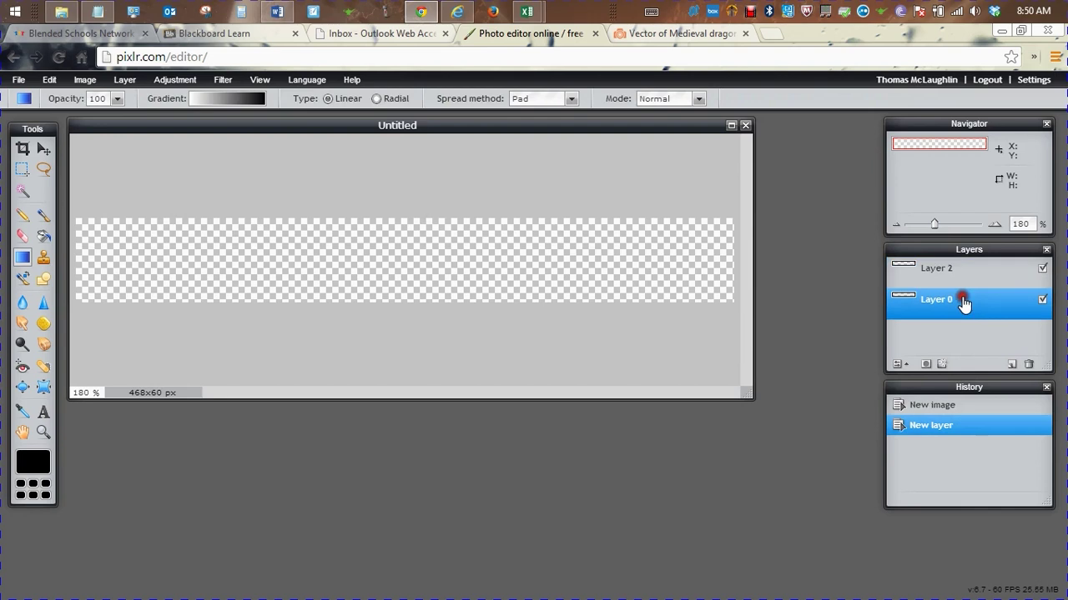
click(959, 273)
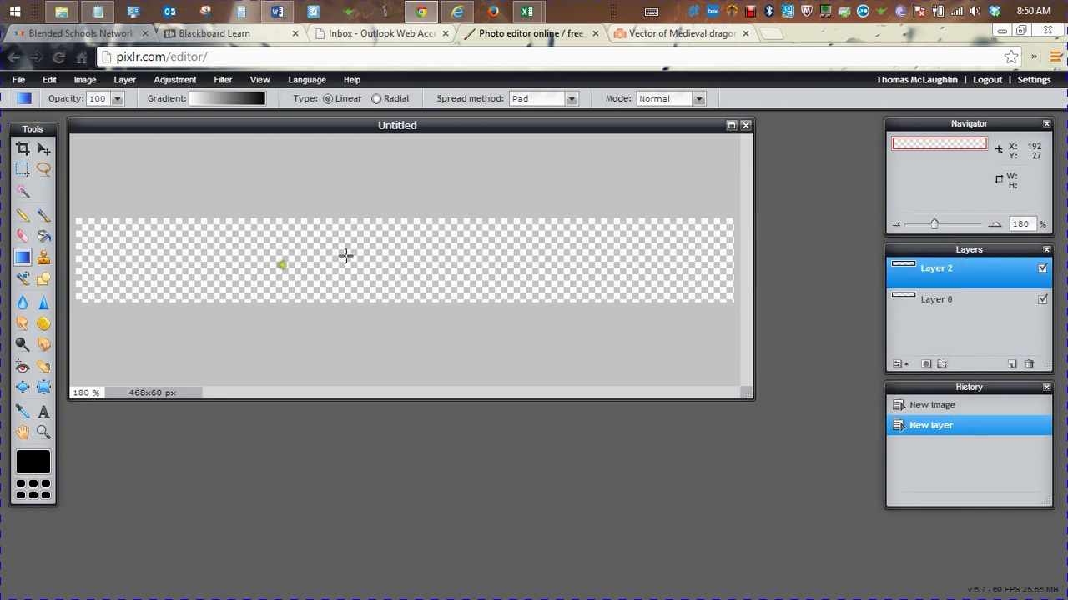
Add the text 'Mr. Mclaughlin' and move it right and down toward the centre
click(44, 412)
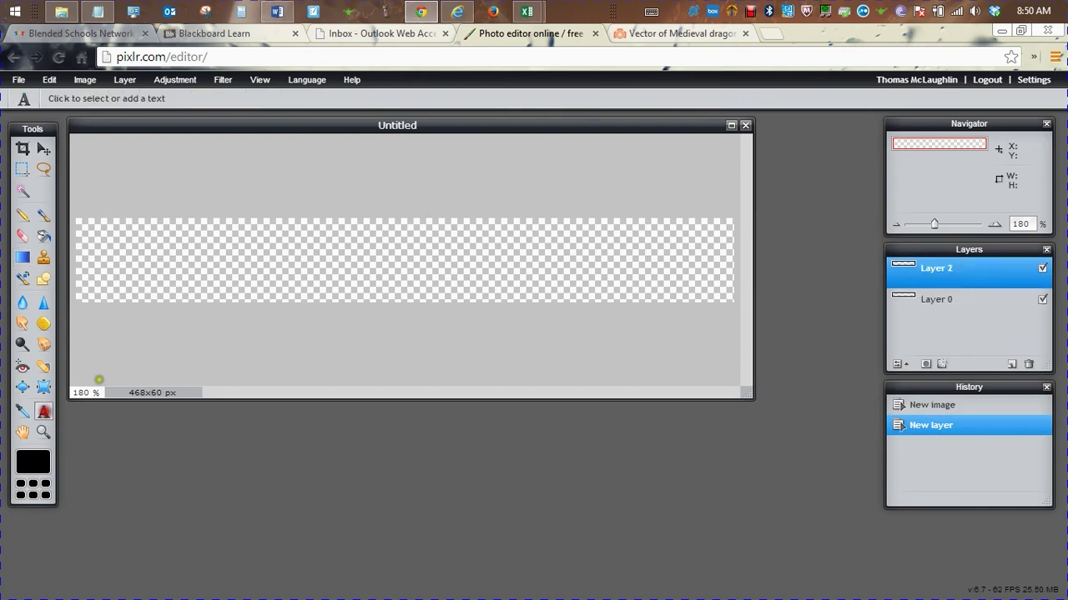
click(158, 244)
text(Mr.)
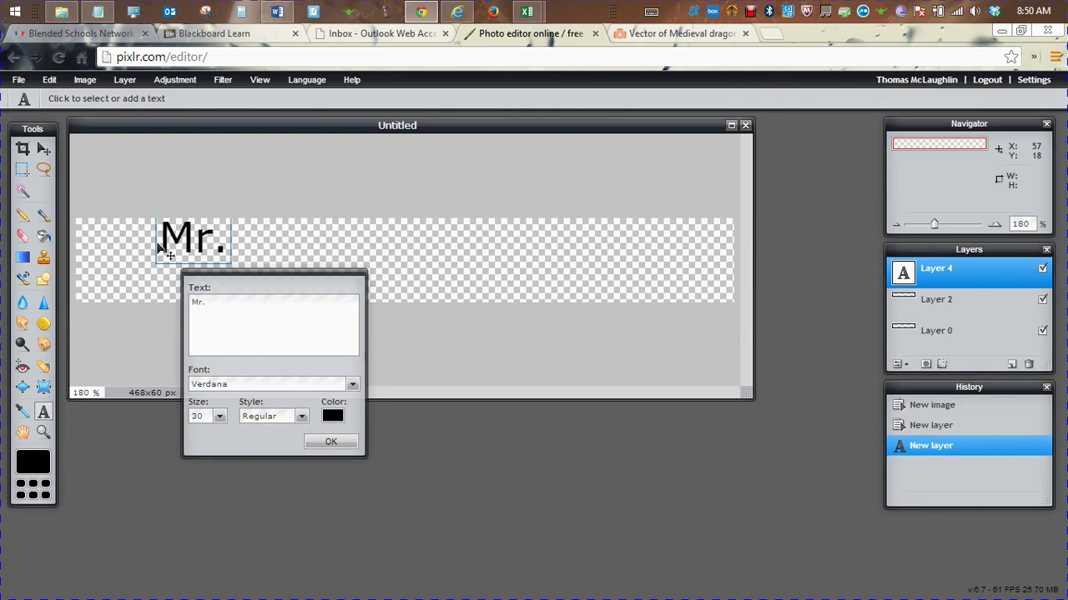
text( Mclaughlin)
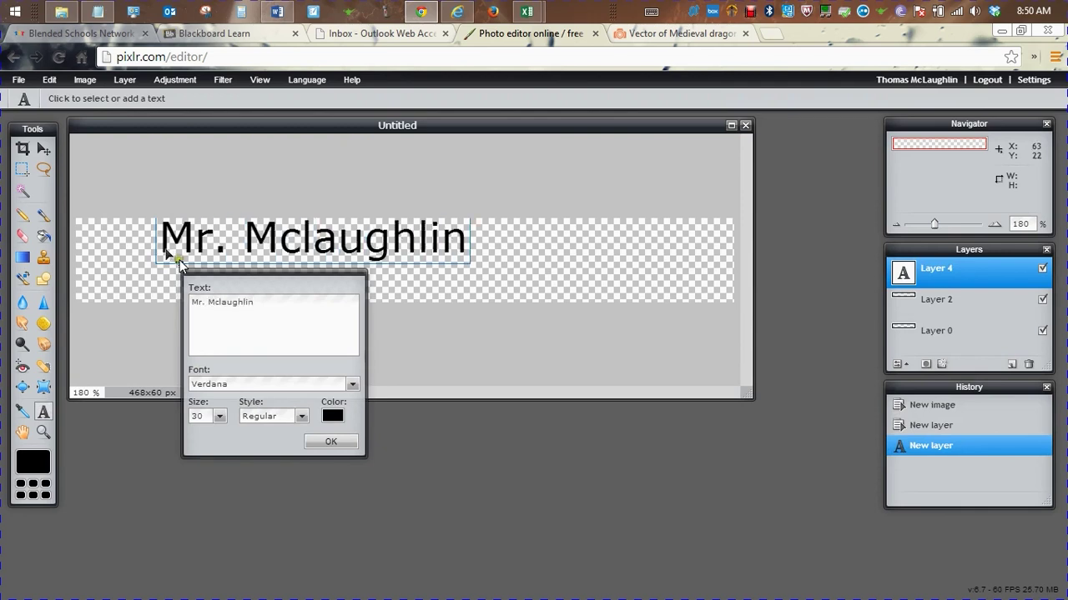
click(330, 442)
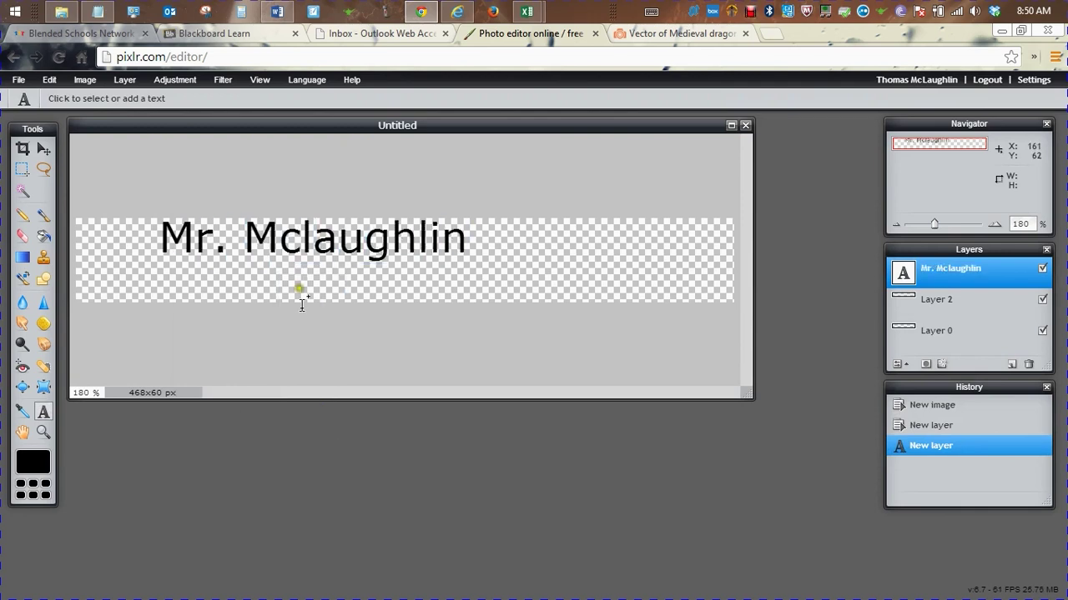
click(43, 150)
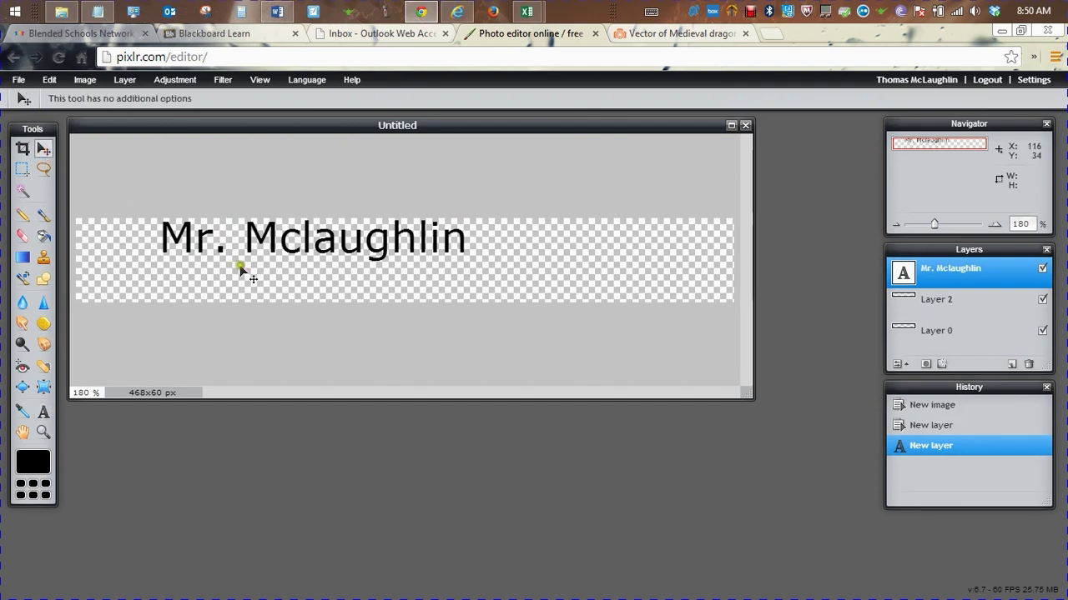
drag(247, 248, 289, 268)
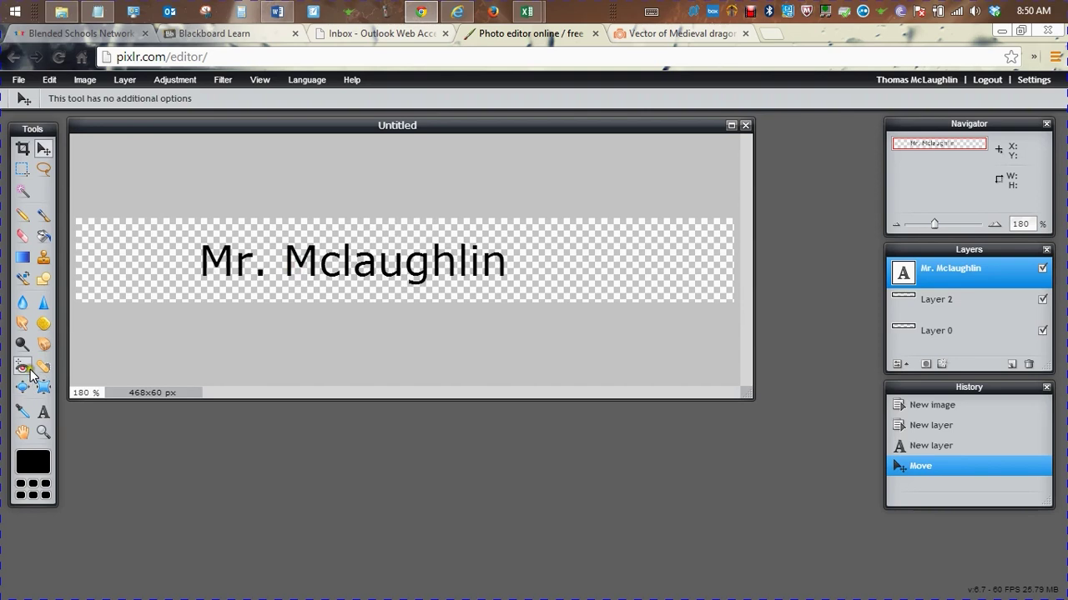
Select Layer 0 and drag a white-to-black gradient left to right across the banner
click(951, 333)
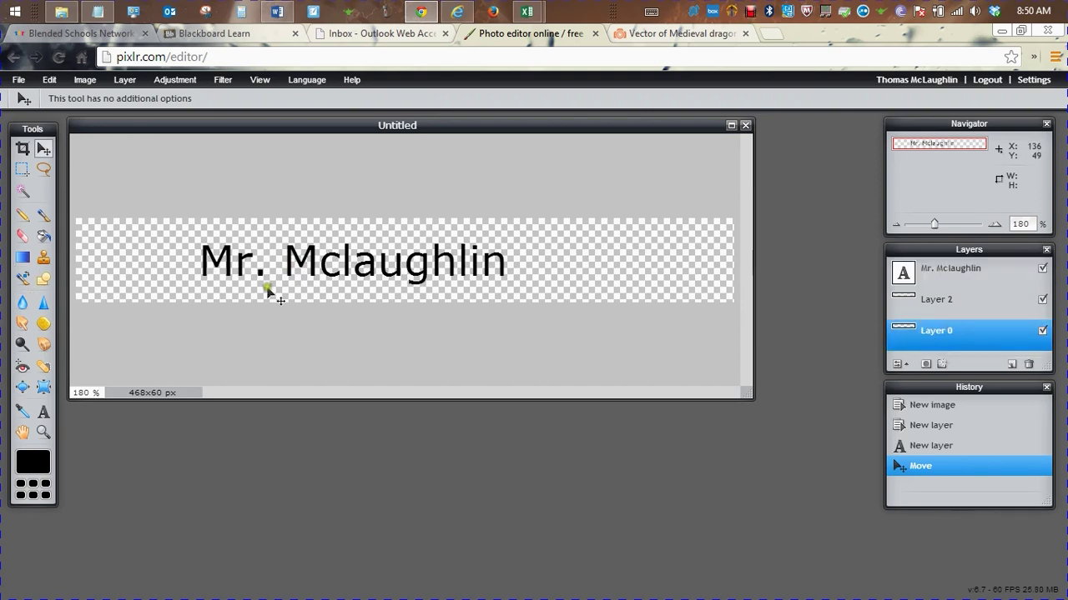
click(21, 258)
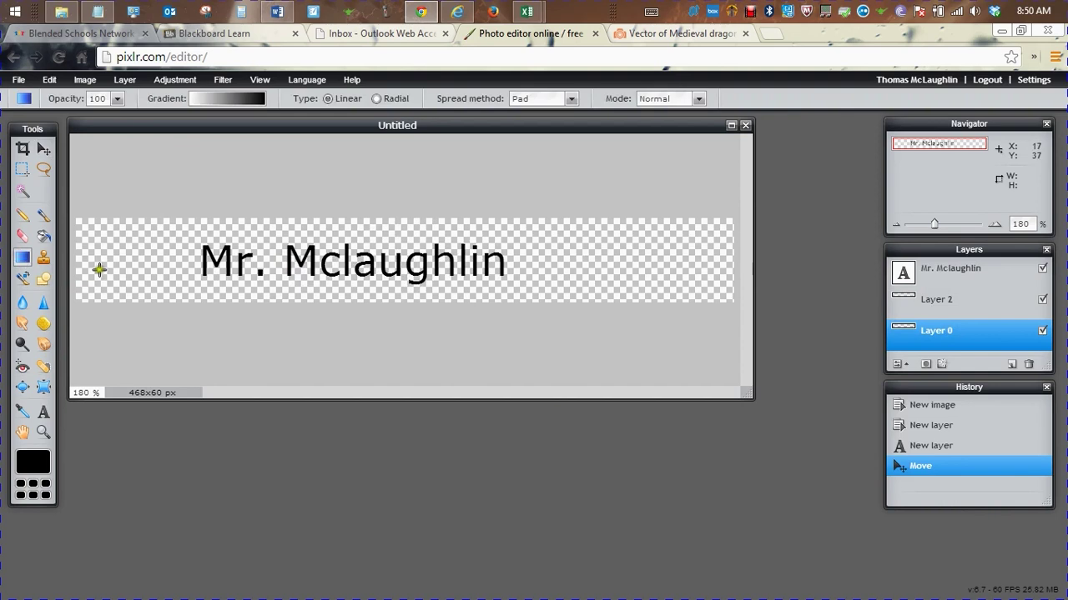
drag(97, 270, 702, 272)
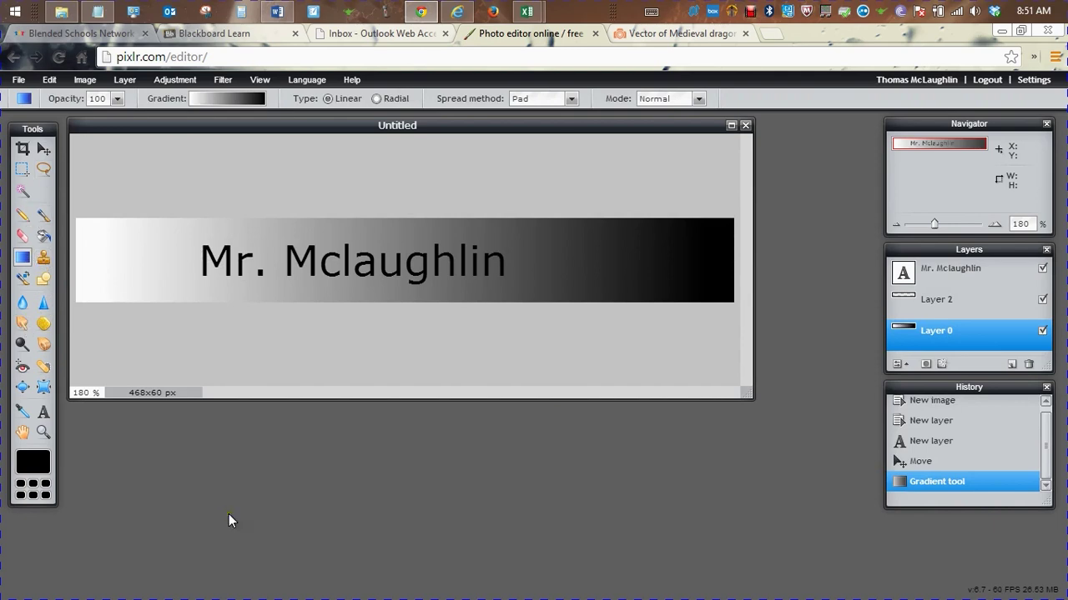
Save the image to the computer as the JPEG 'banner' in the Debut folder
click(20, 80)
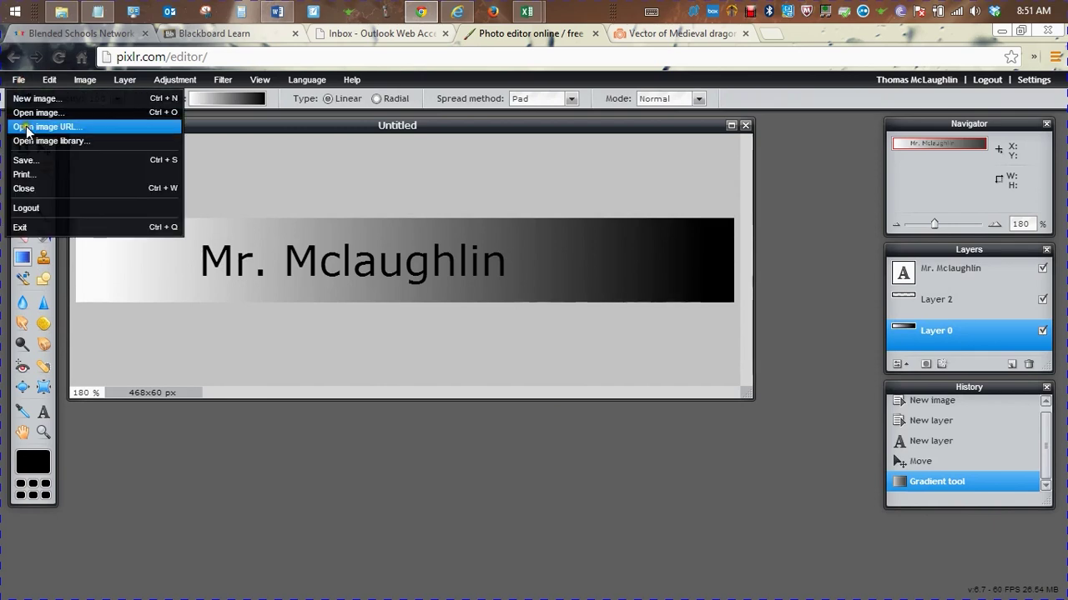
click(25, 161)
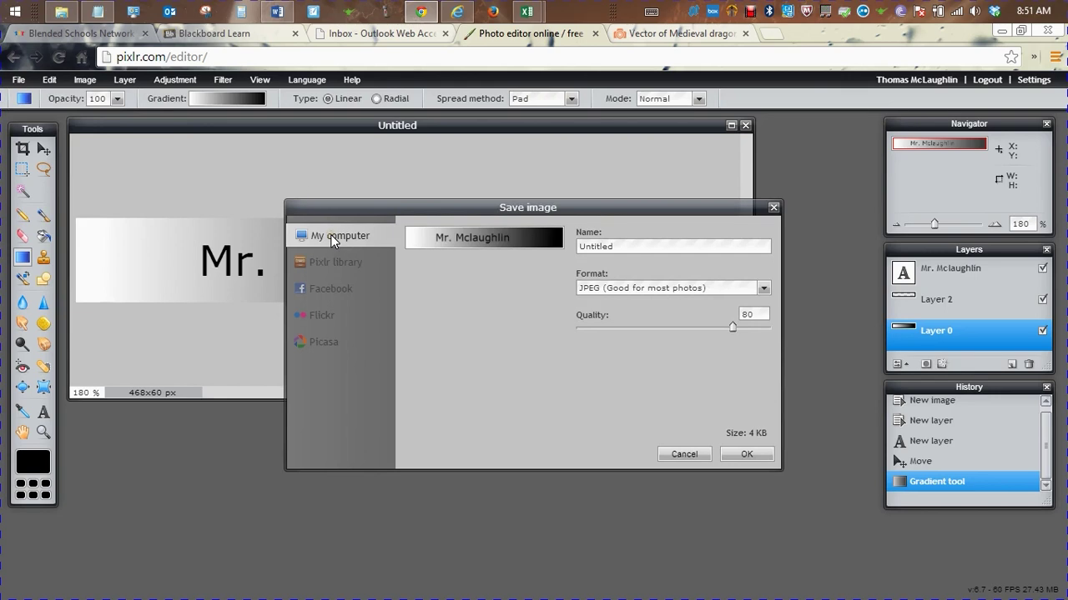
click(327, 268)
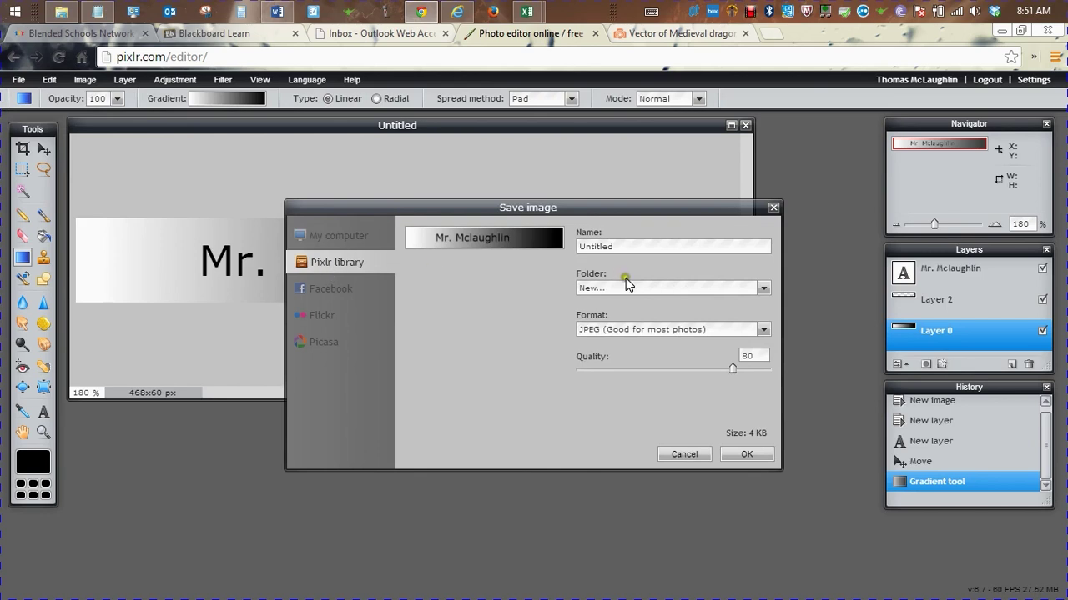
click(356, 229)
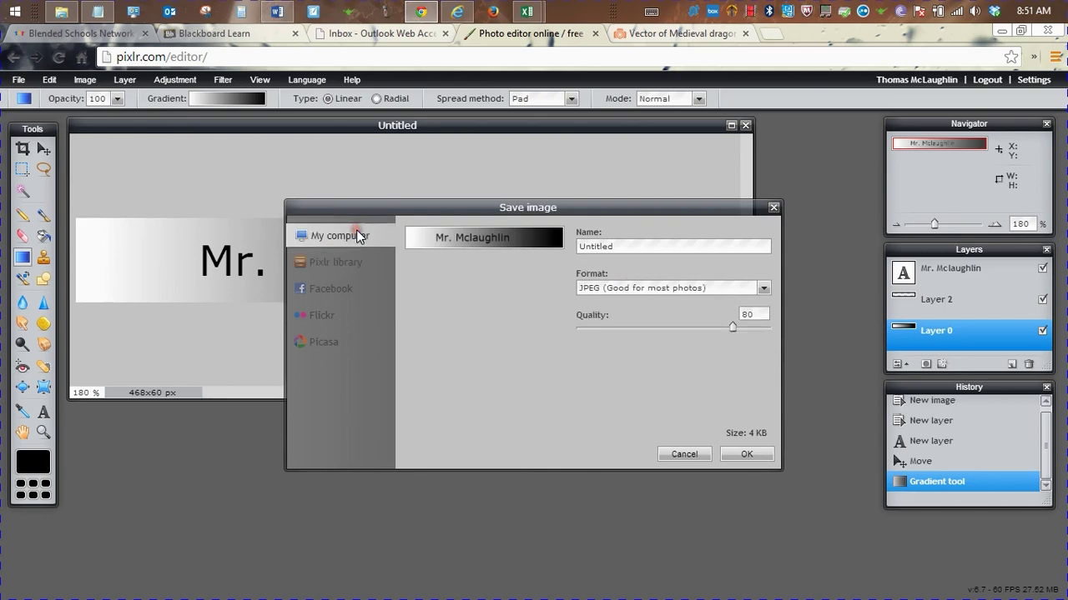
double_click(622, 250)
text(banner)
click(751, 455)
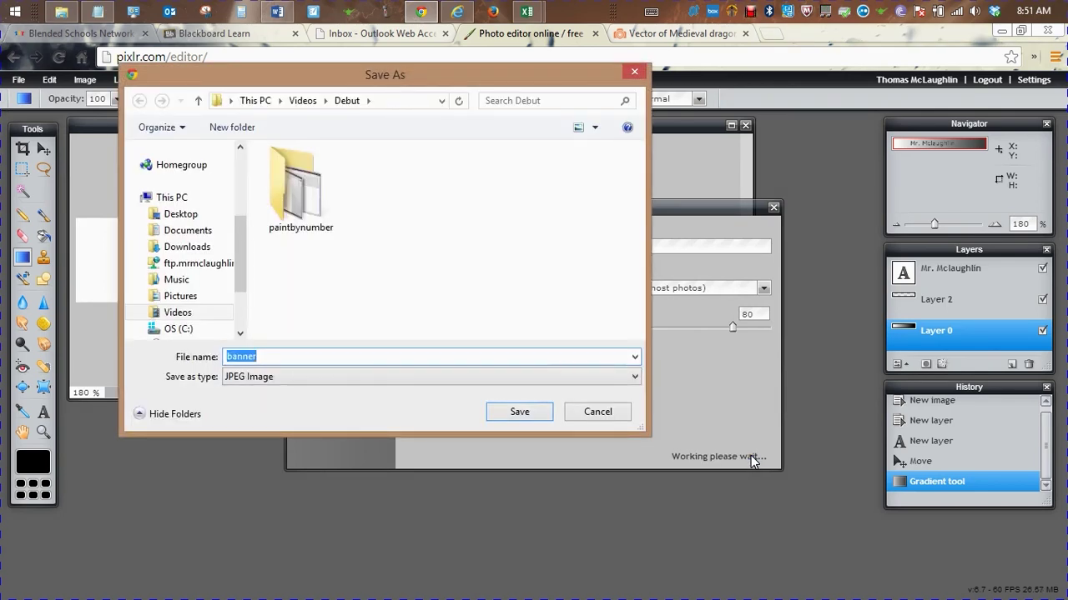
click(521, 412)
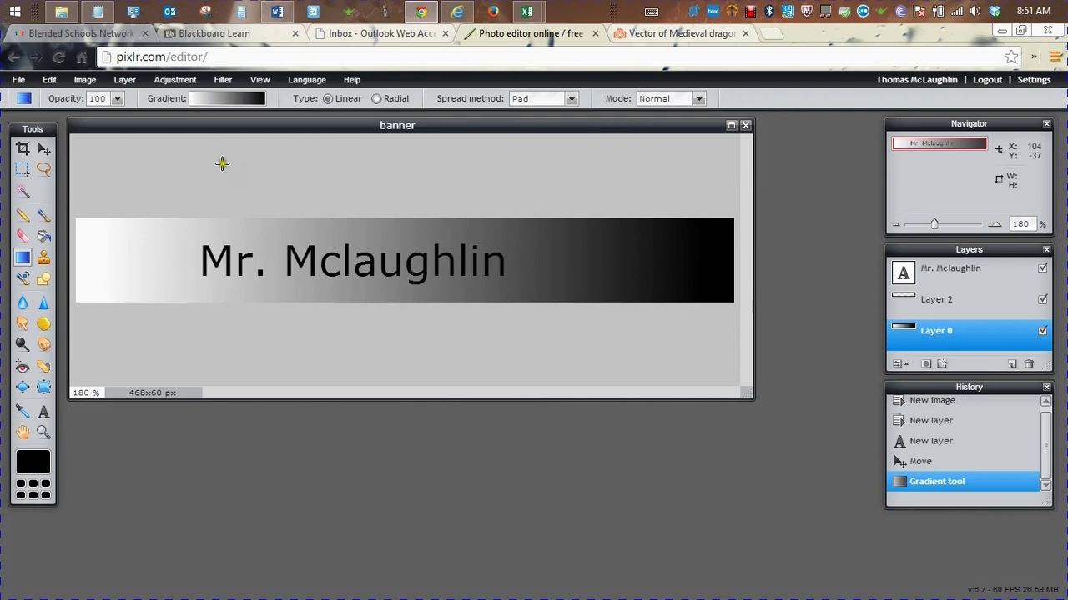
Save the banner again into a new folder in the Pixlr library
click(30, 81)
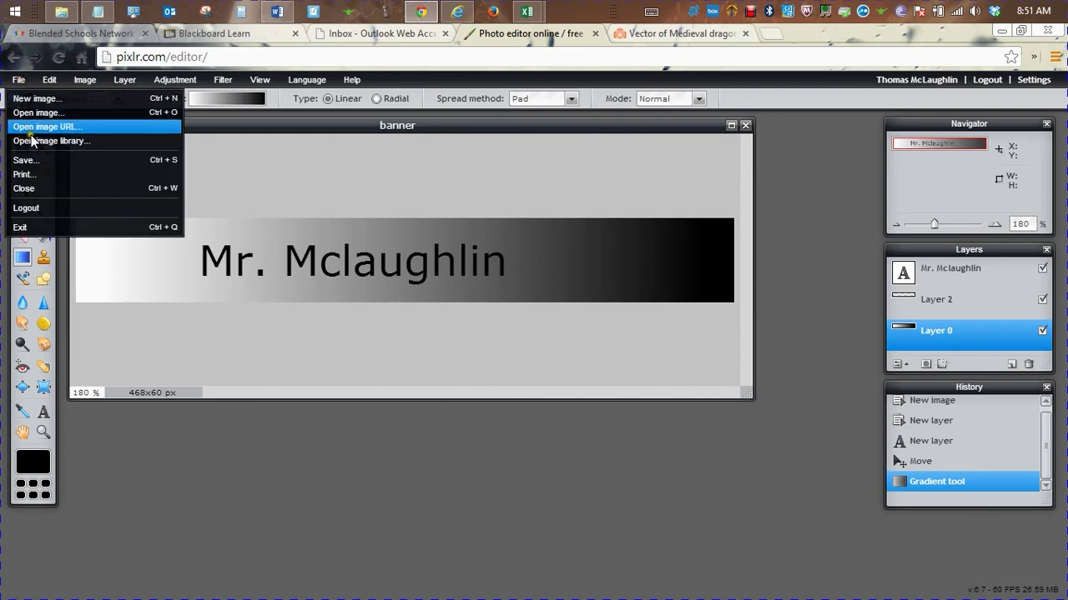
click(26, 160)
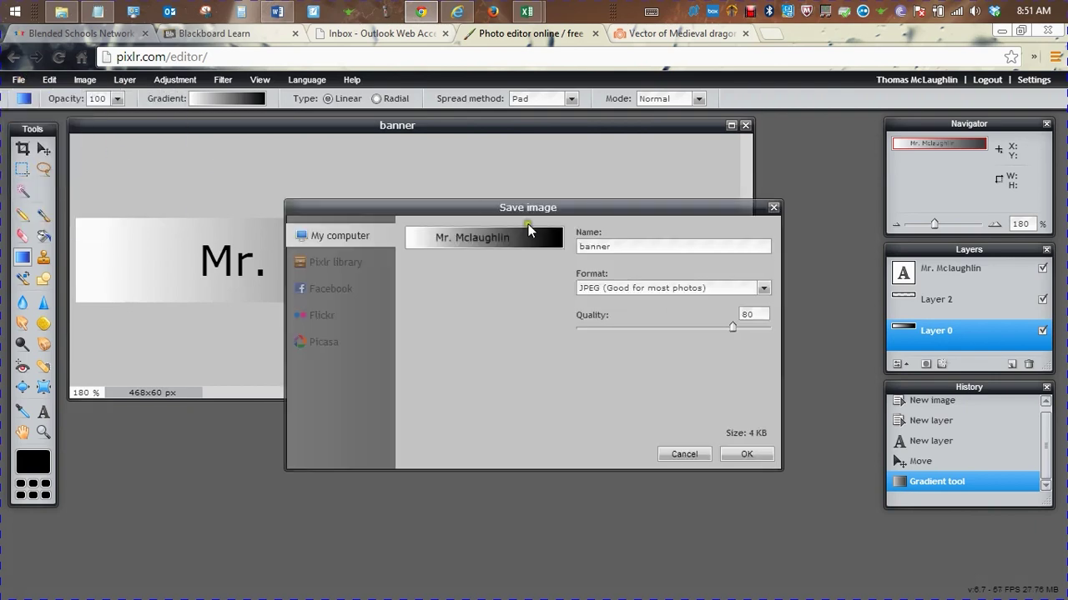
click(329, 263)
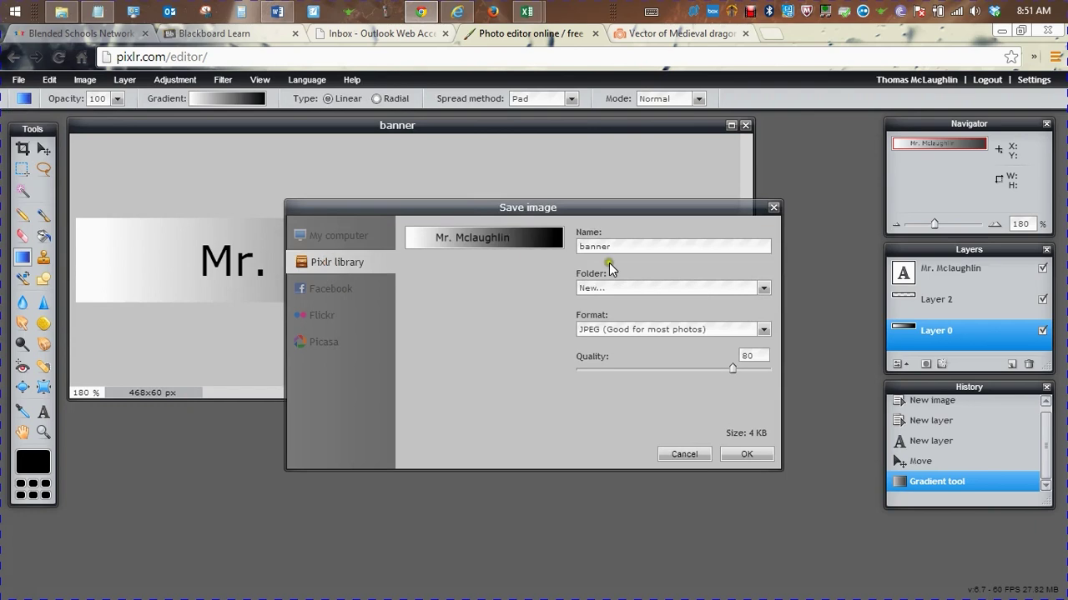
click(623, 284)
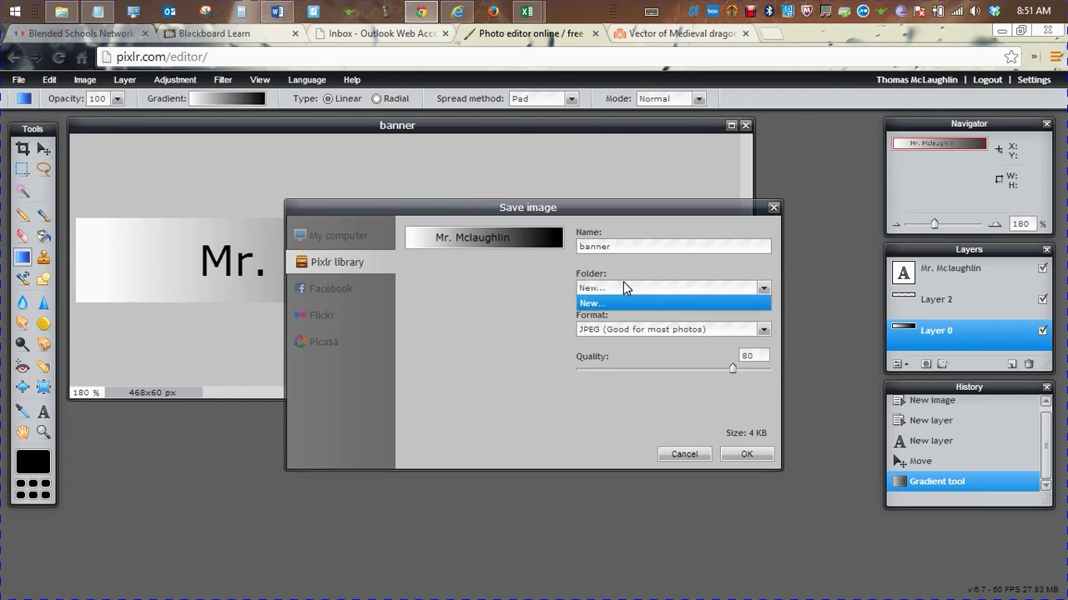
click(741, 456)
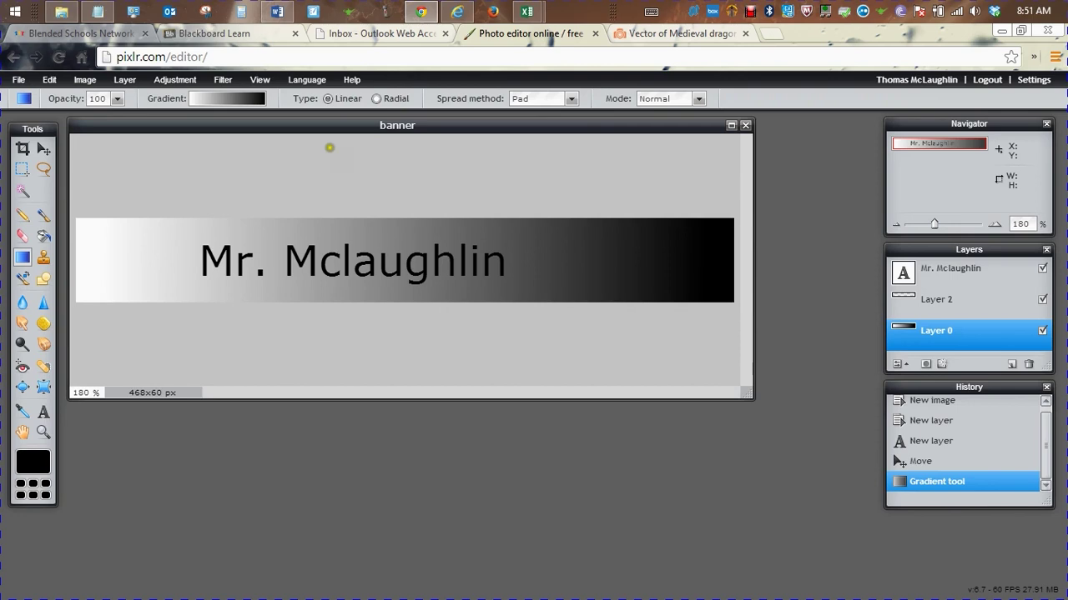
Apply the Water swirl filter to the gradient with Amount 10 and Size 100
click(50, 80)
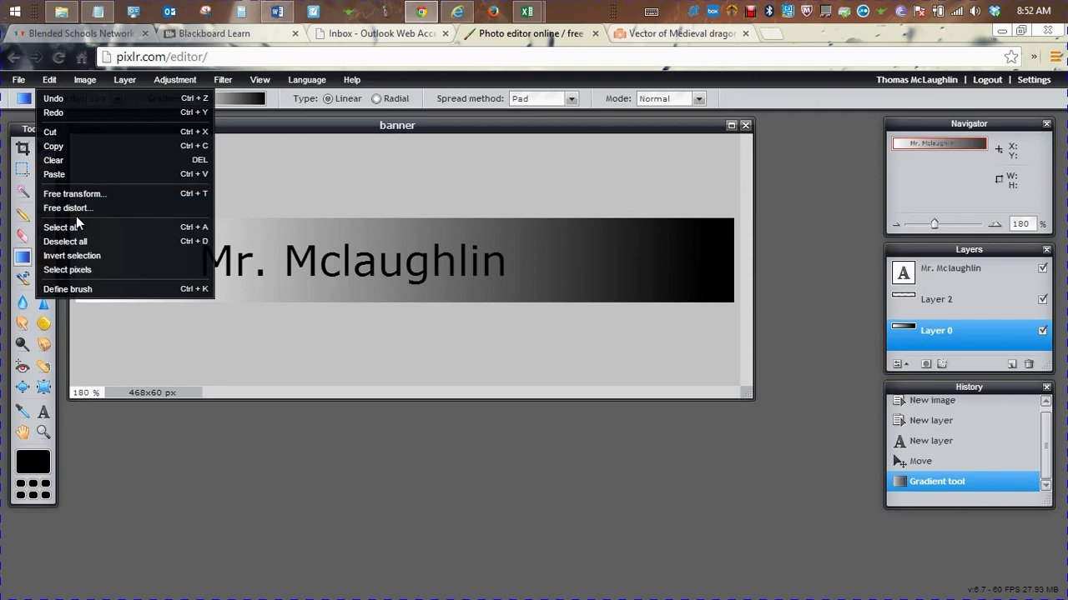
click(90, 82)
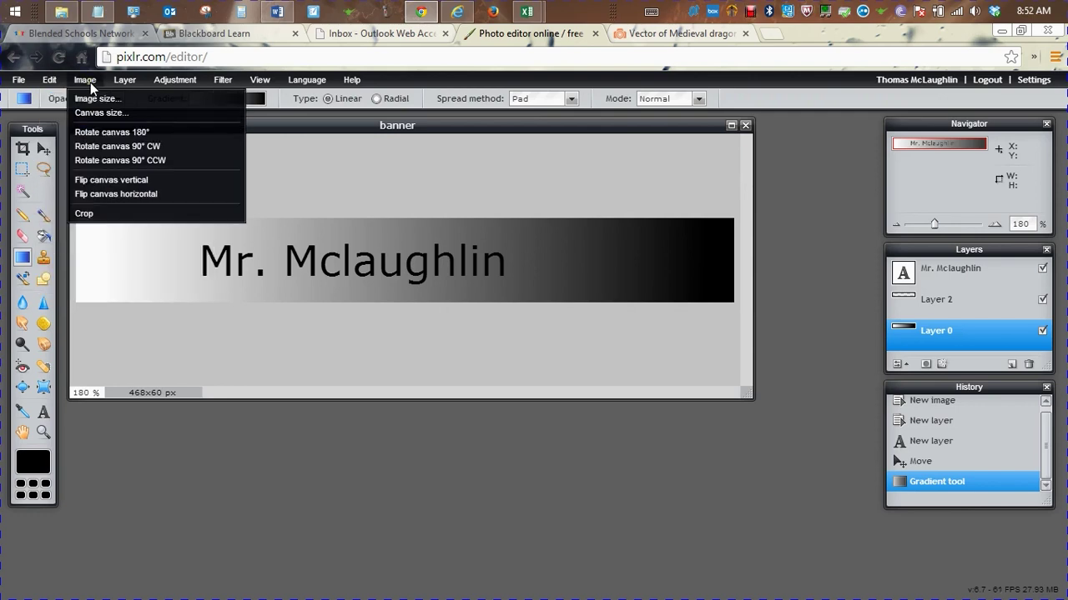
mouse_move(111, 80)
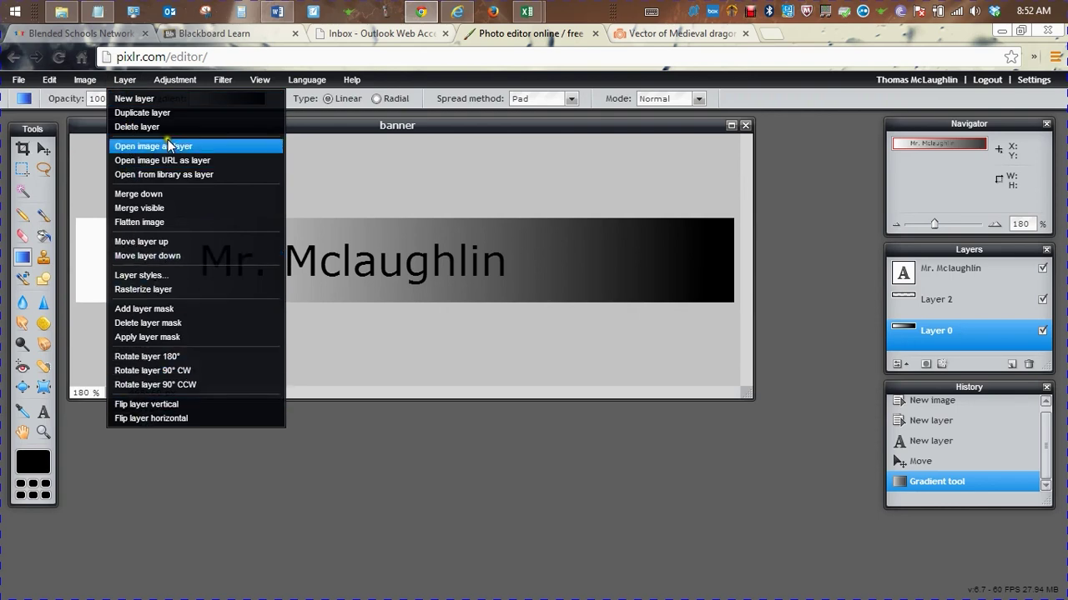
mouse_move(174, 80)
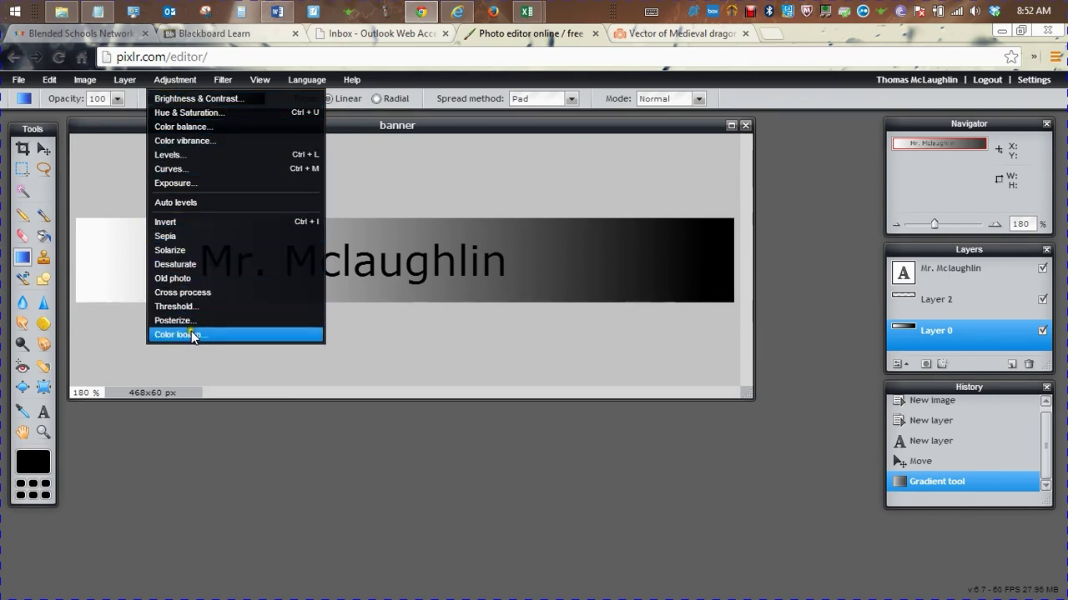
mouse_move(213, 84)
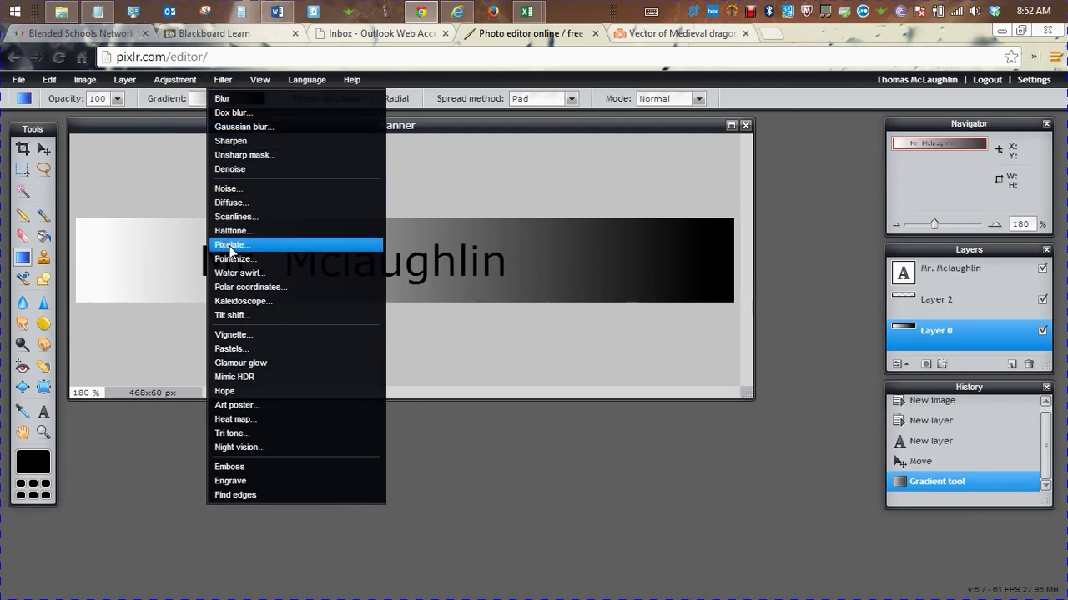
click(235, 275)
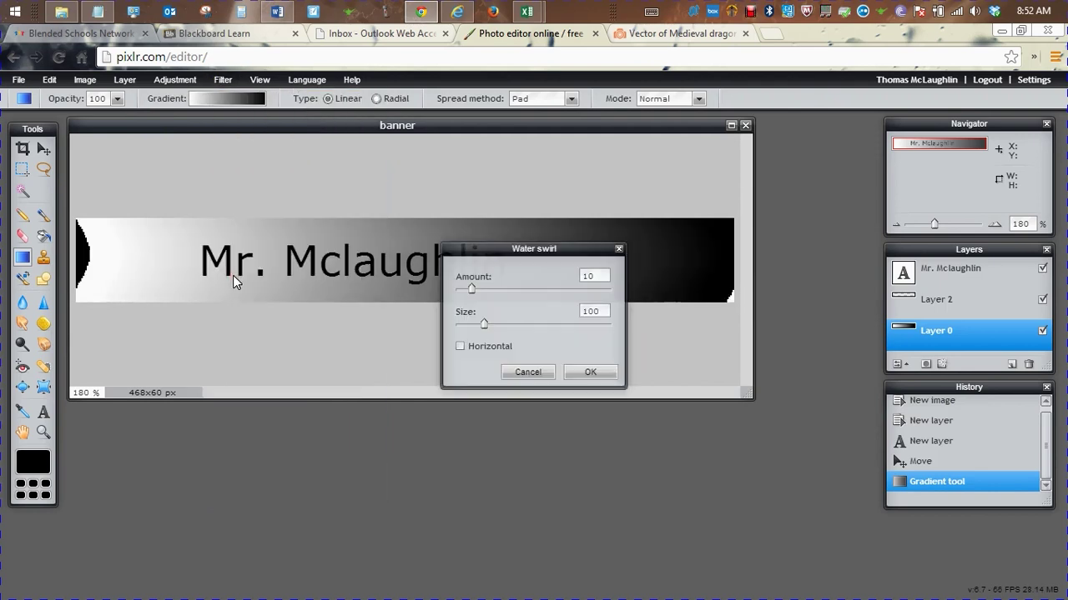
click(582, 372)
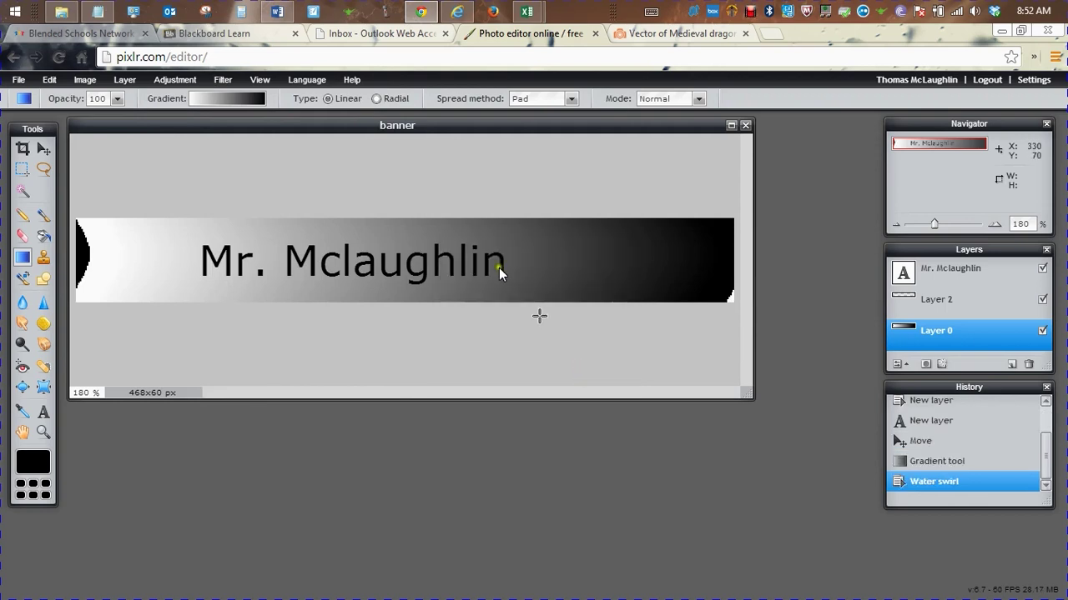
Look through the other filters available in the Filter menu
click(228, 78)
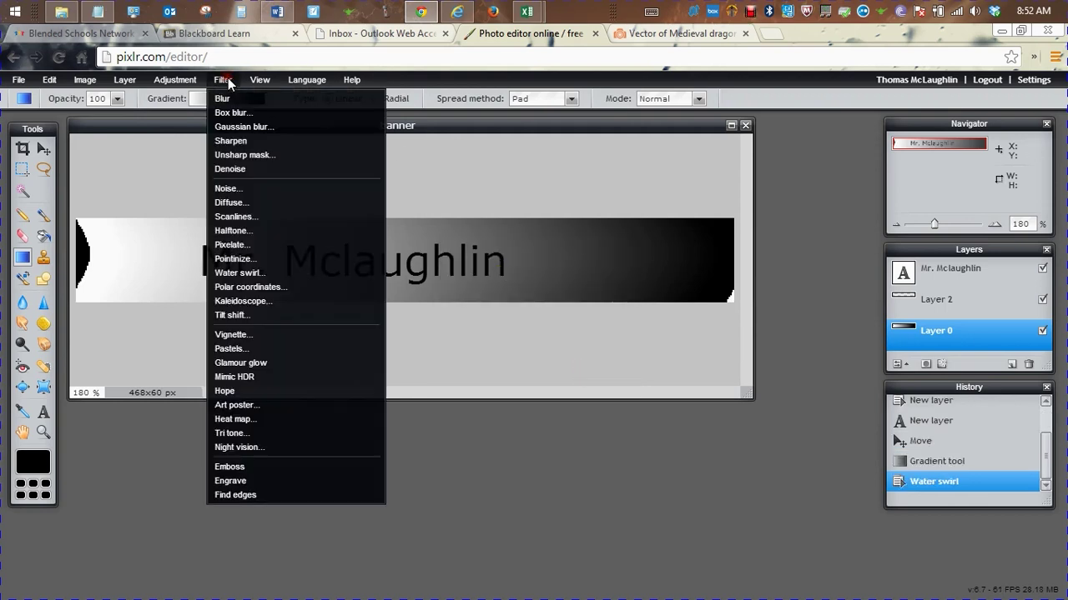
mouse_move(254, 79)
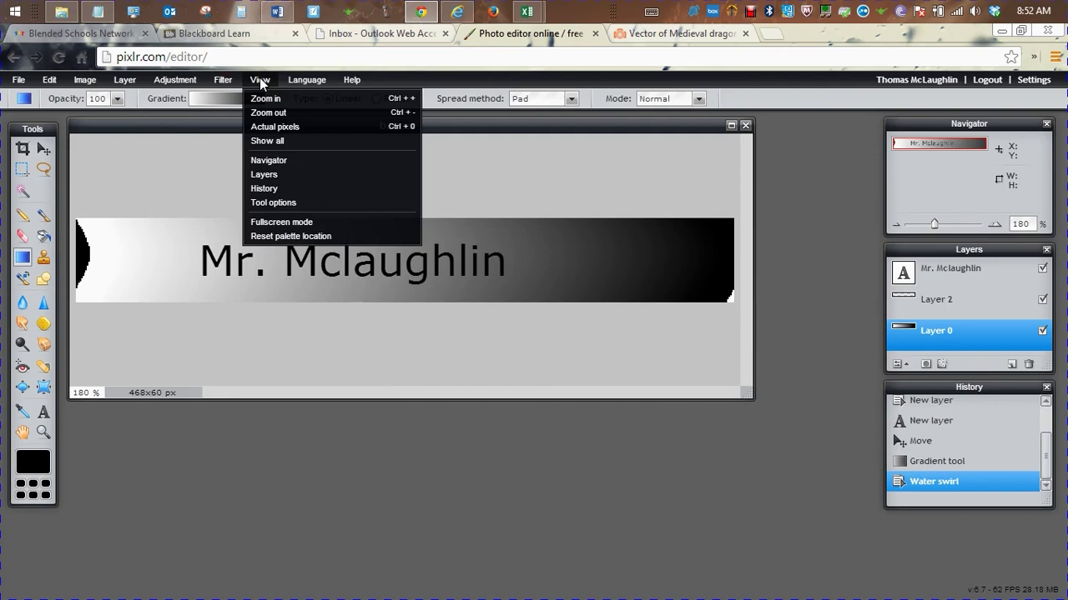
mouse_move(299, 81)
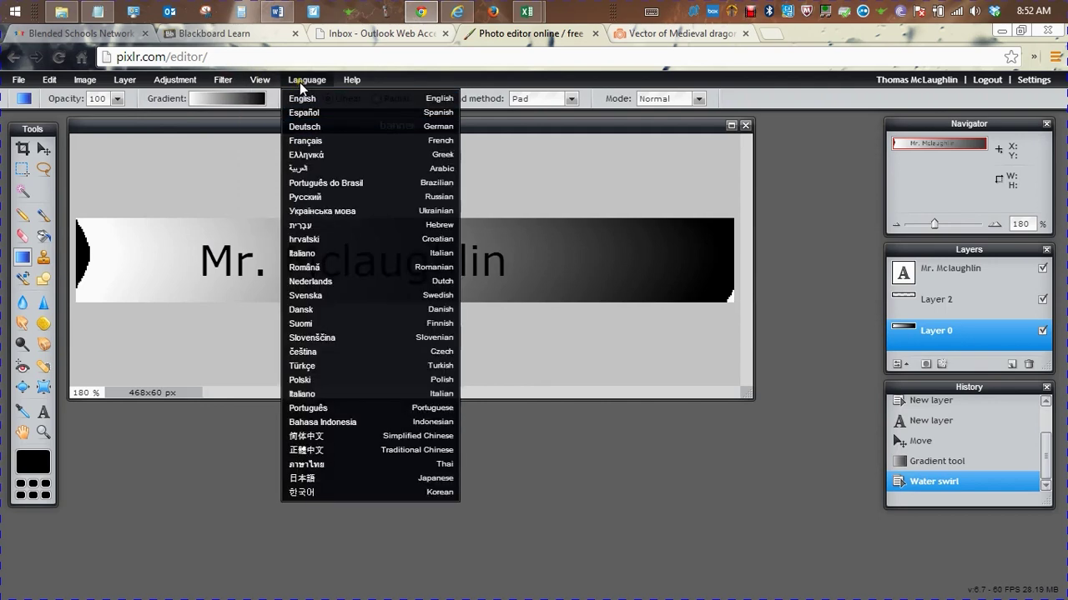
mouse_move(351, 79)
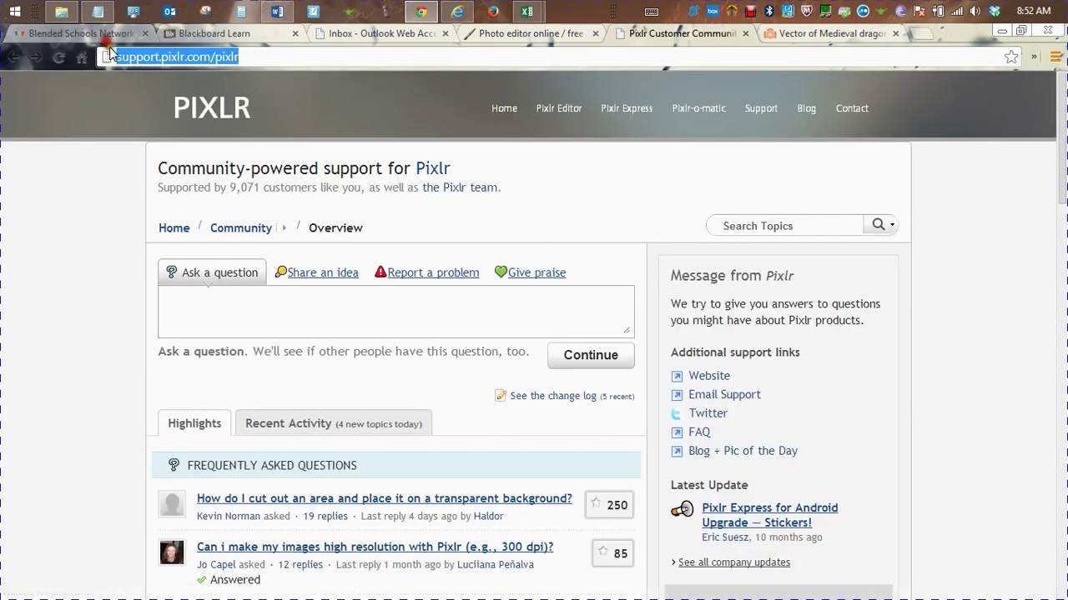
Ask support 'How do I make a mask' and submit it to list matching topics
click(273, 312)
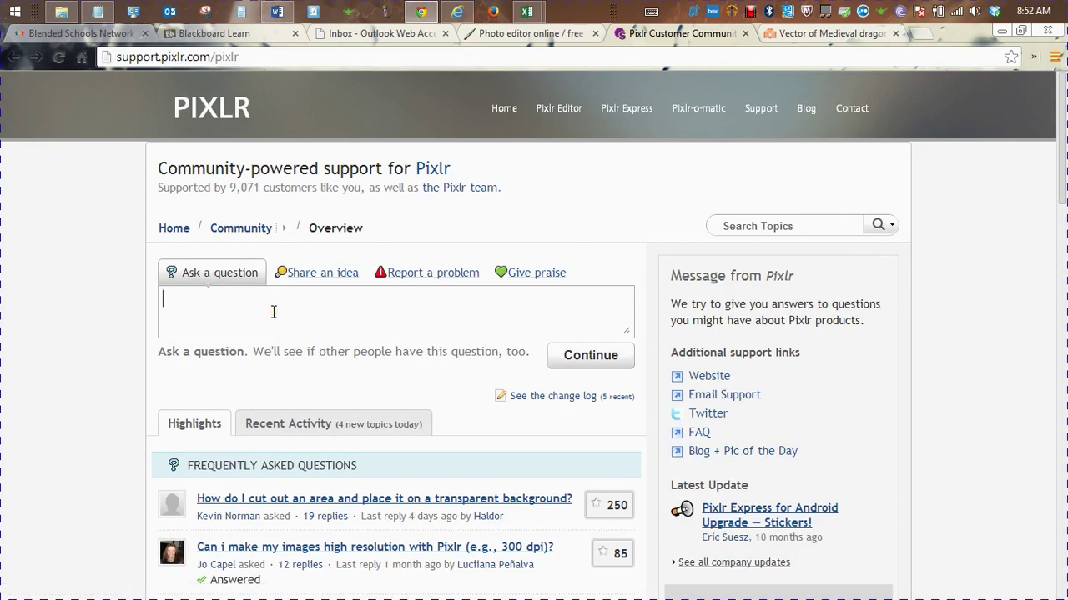
text(How do I make a mask)
click(588, 355)
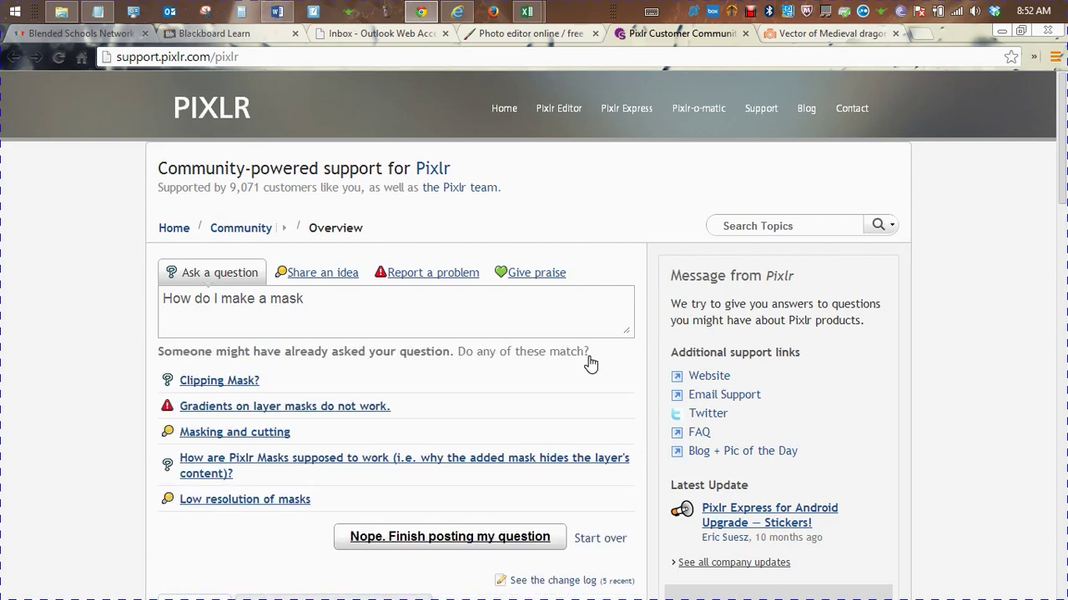
Read the Masking and cutting topic, then return to the banner in the editor
click(239, 436)
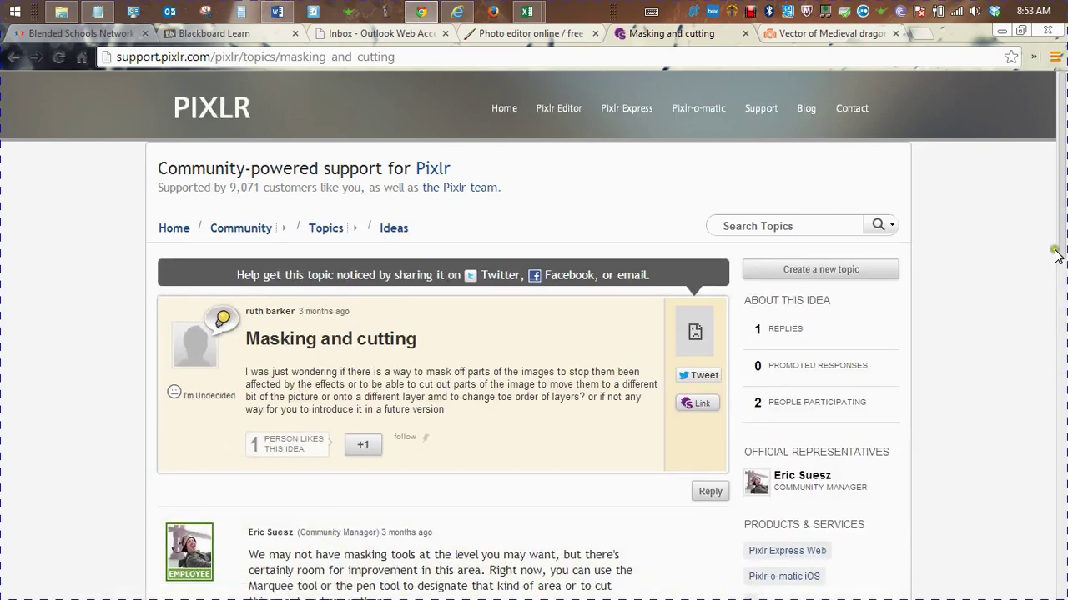
drag(1060, 259, 1063, 496)
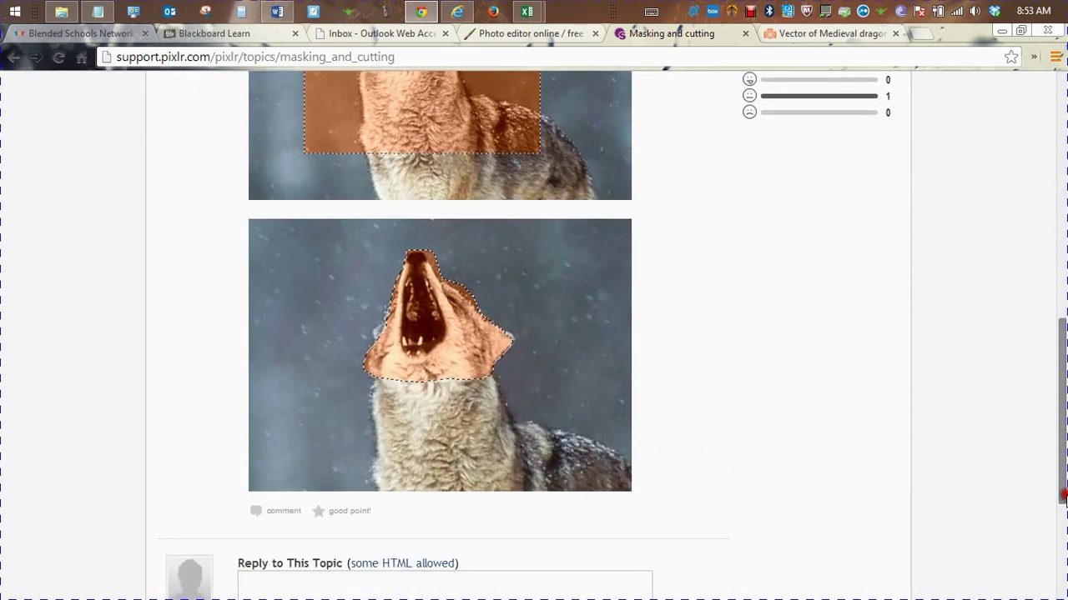
drag(1063, 496, 934, 209)
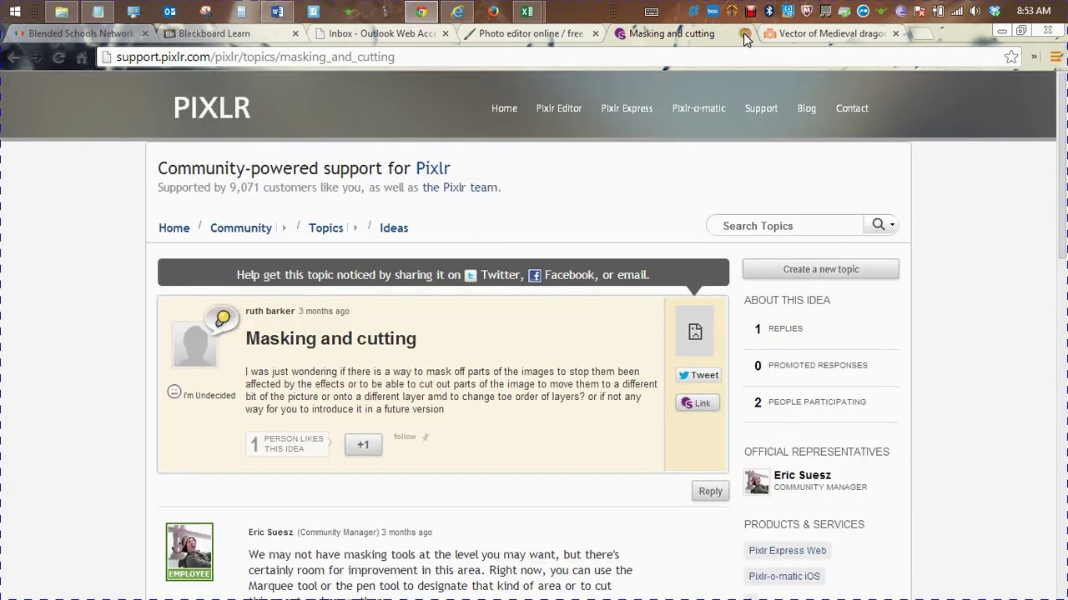
click(553, 37)
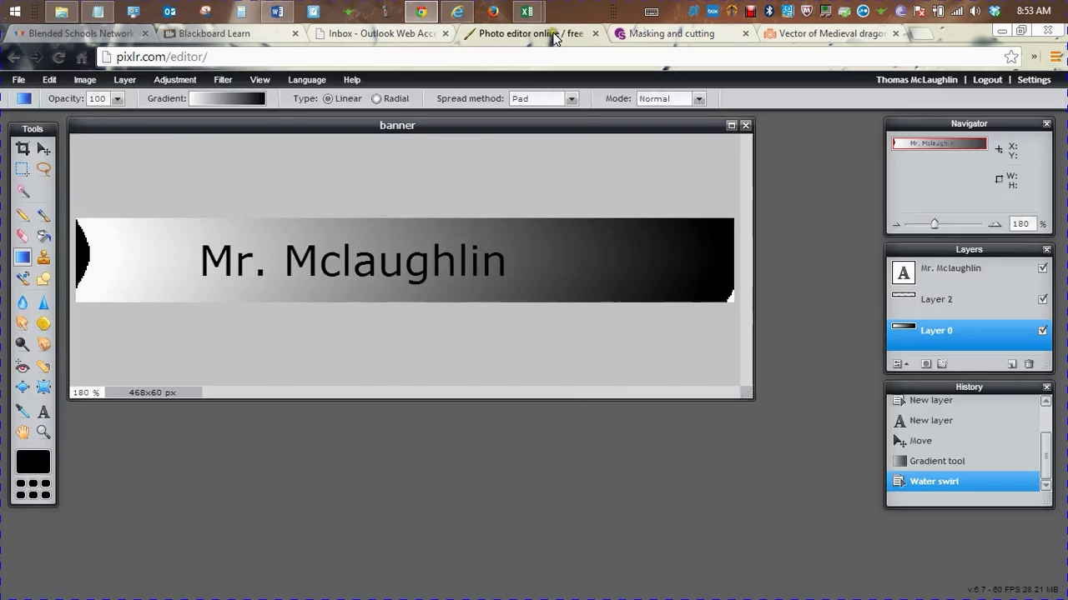